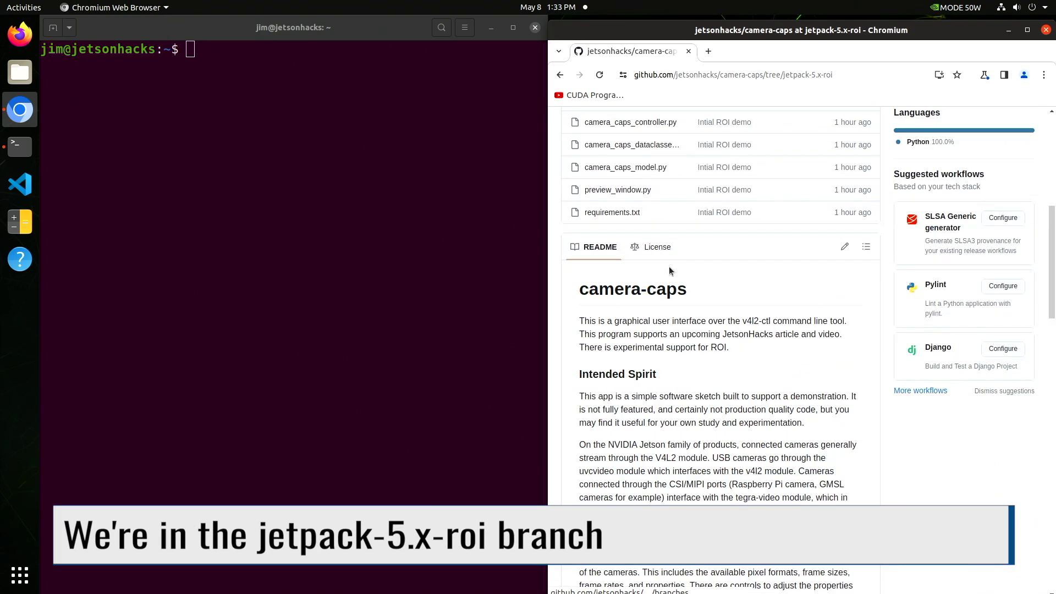
Find the README's installation instructions, run sudo -v in the Terminal and enter the account password.
scroll(669, 267, down, 5)
scroll(669, 267, down, 10)
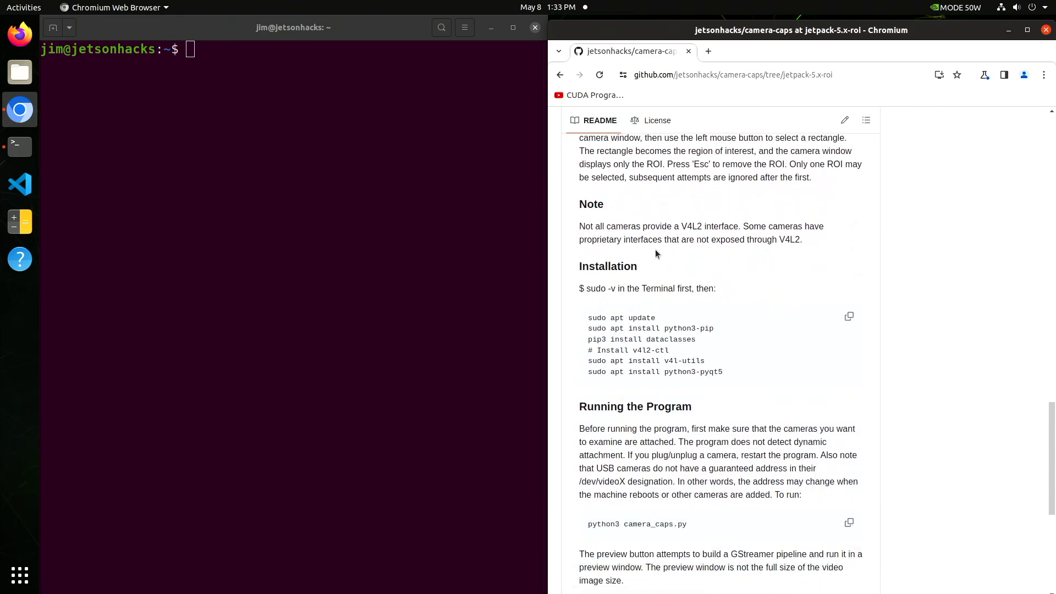
click(208, 49)
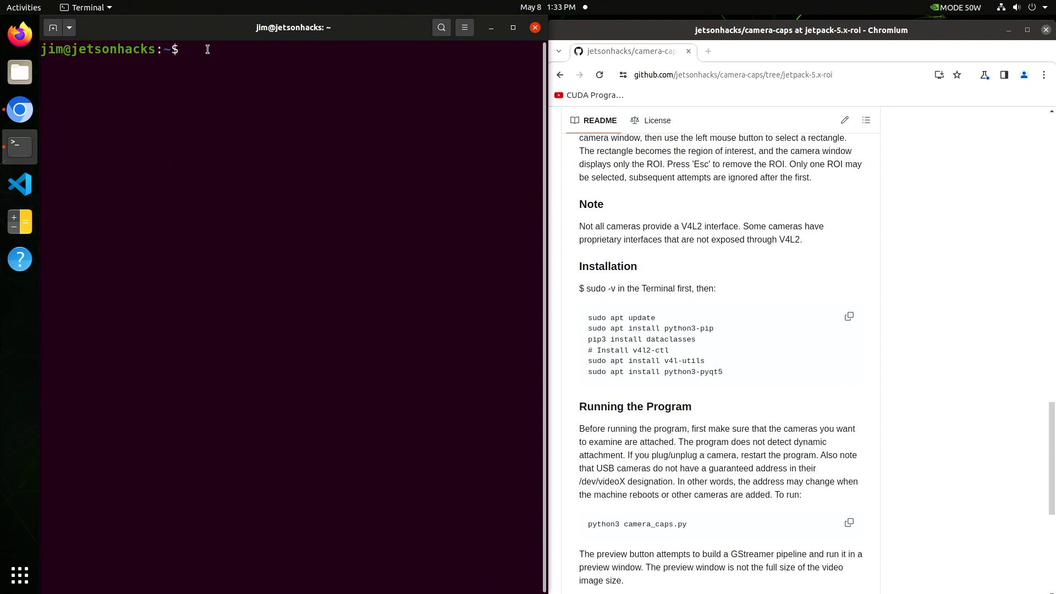
text(sudo -v)
key(Return)
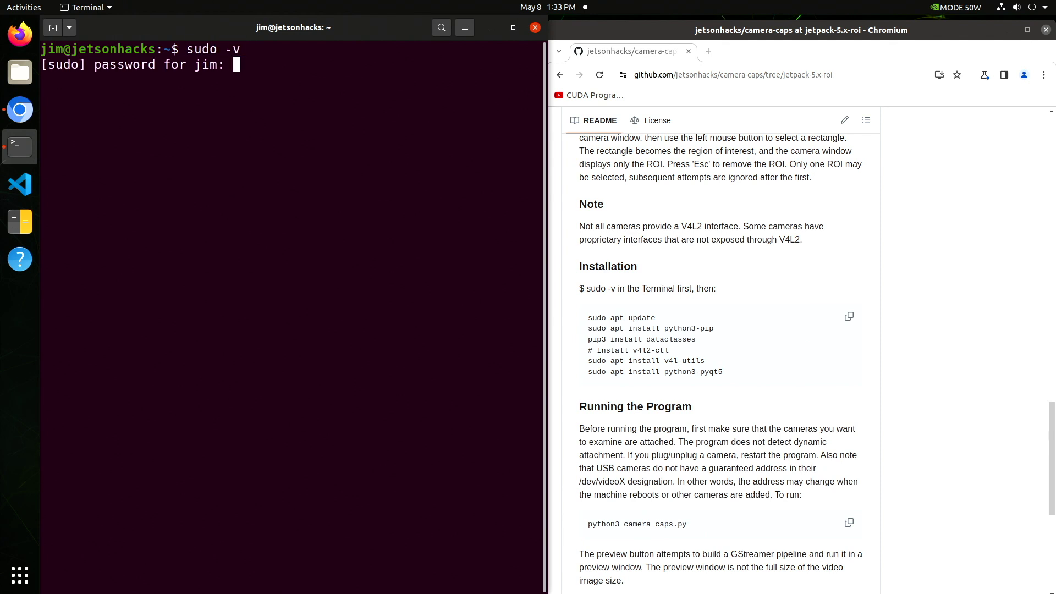
key(Return)
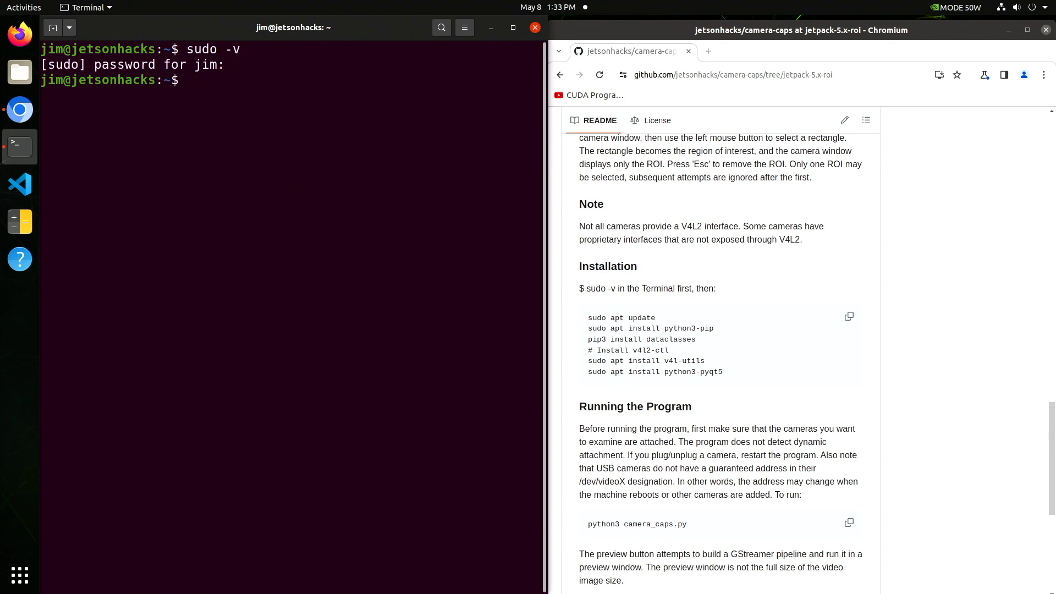
Copy the block of installation commands from the README and paste it into the Terminal.
click(846, 322)
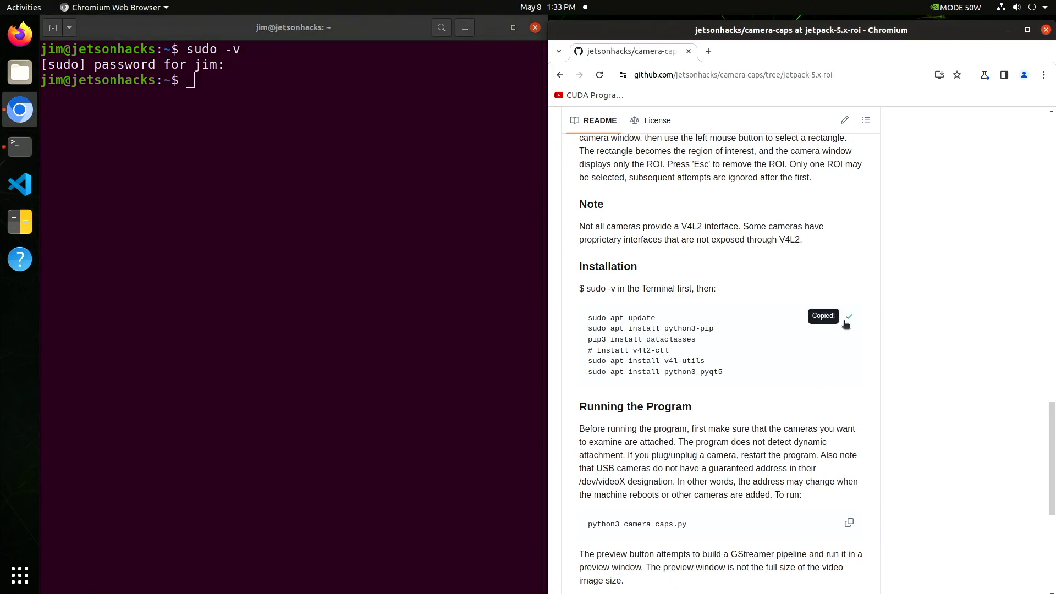
click(194, 90)
key(ctrl+shift+v)
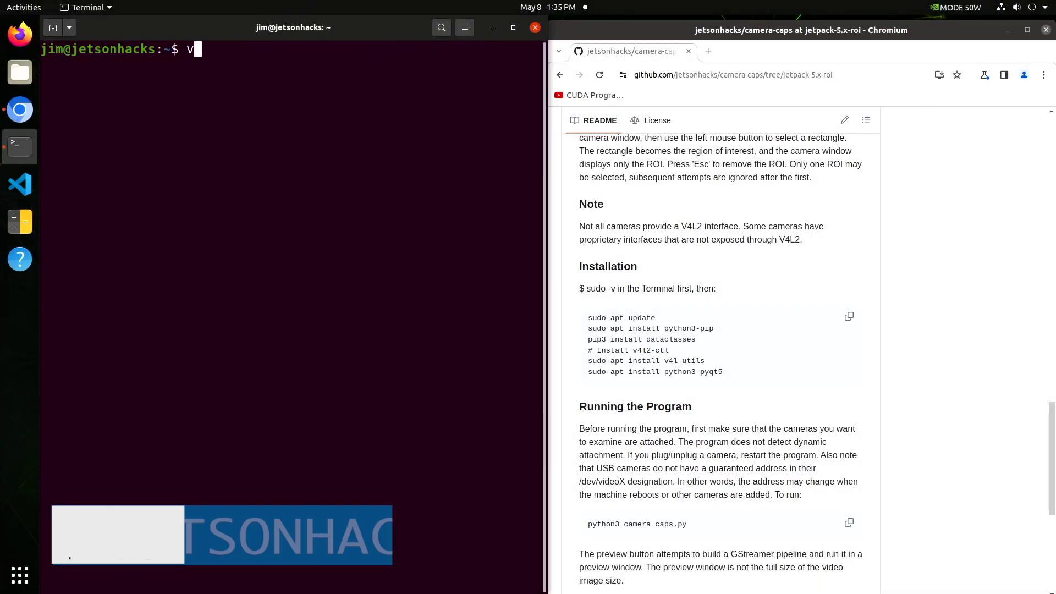
List the attached cameras with the command v4l2-ctl --list-devices.
text(v4l2-)
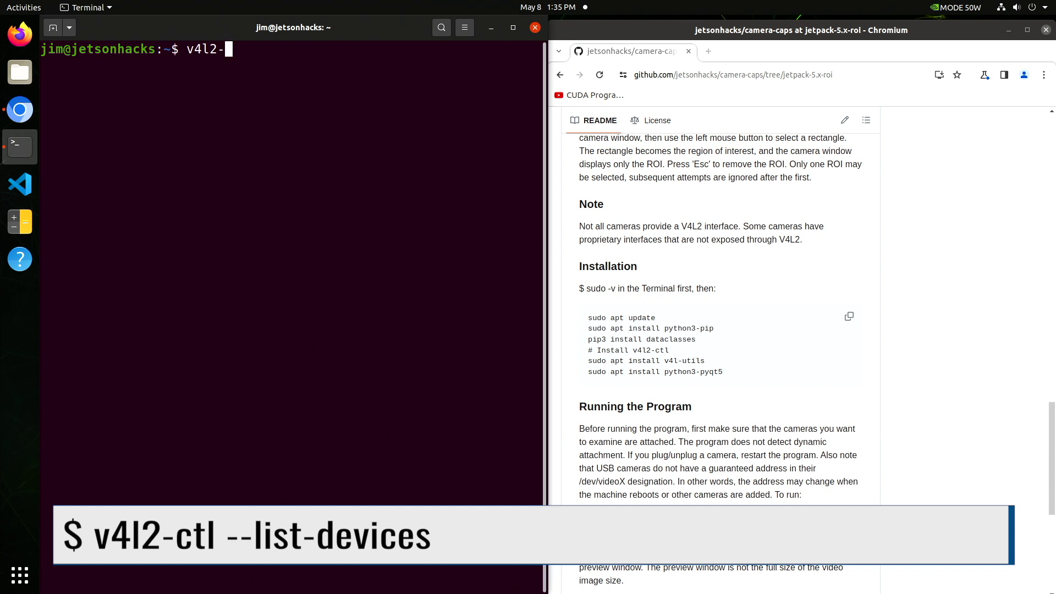
text(ctl --list-devices)
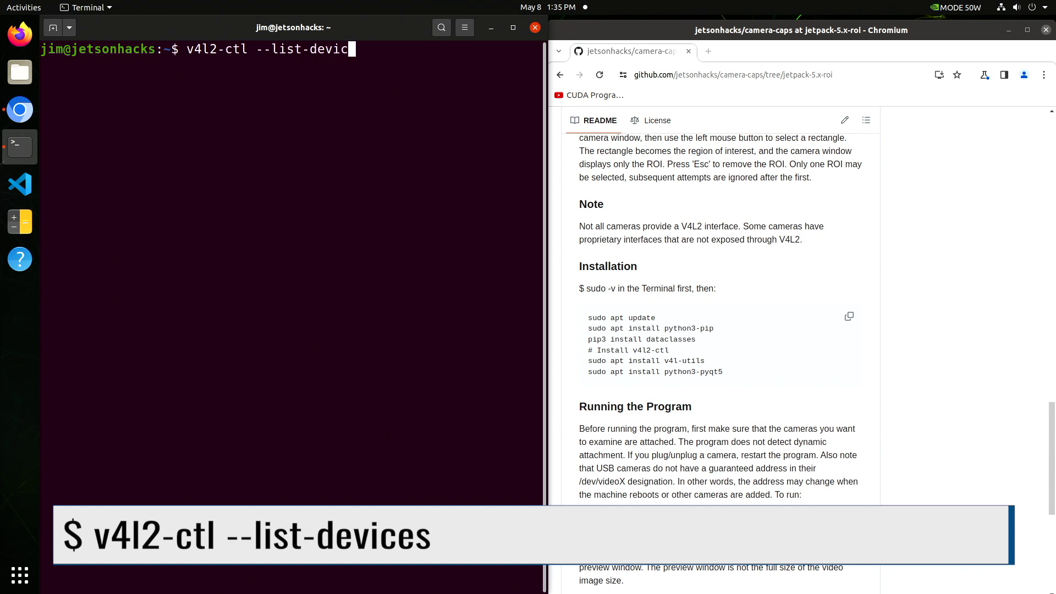
key(Return)
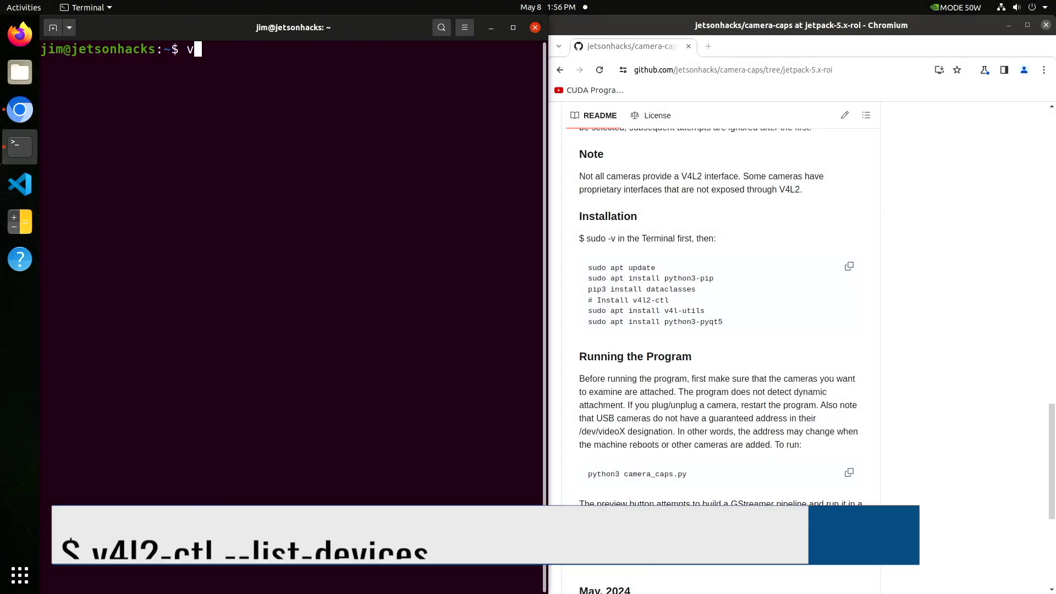
text(v4l2)
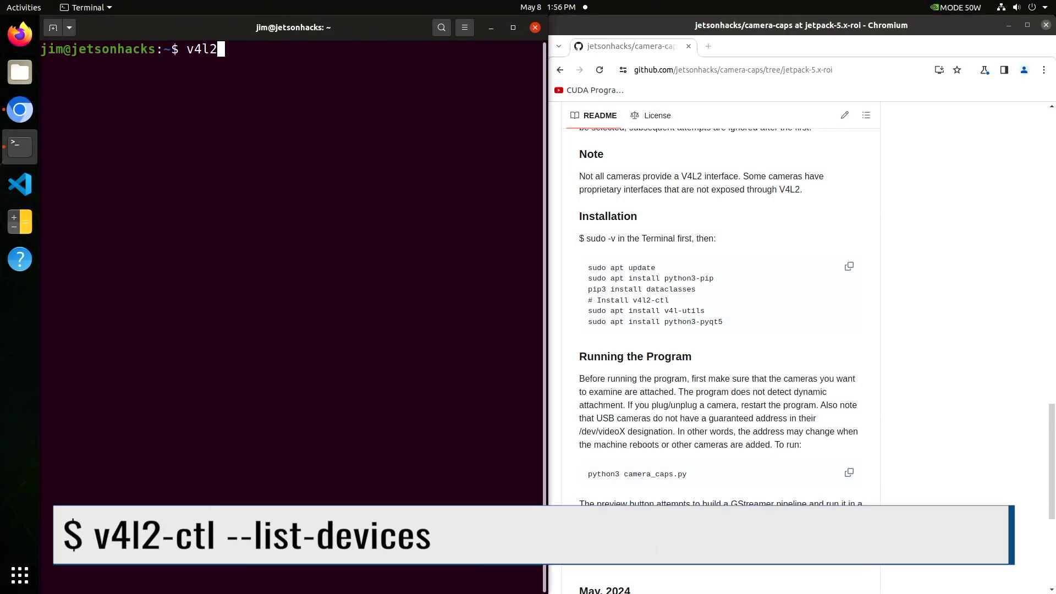
text(-ctl --list-devices)
key(Return)
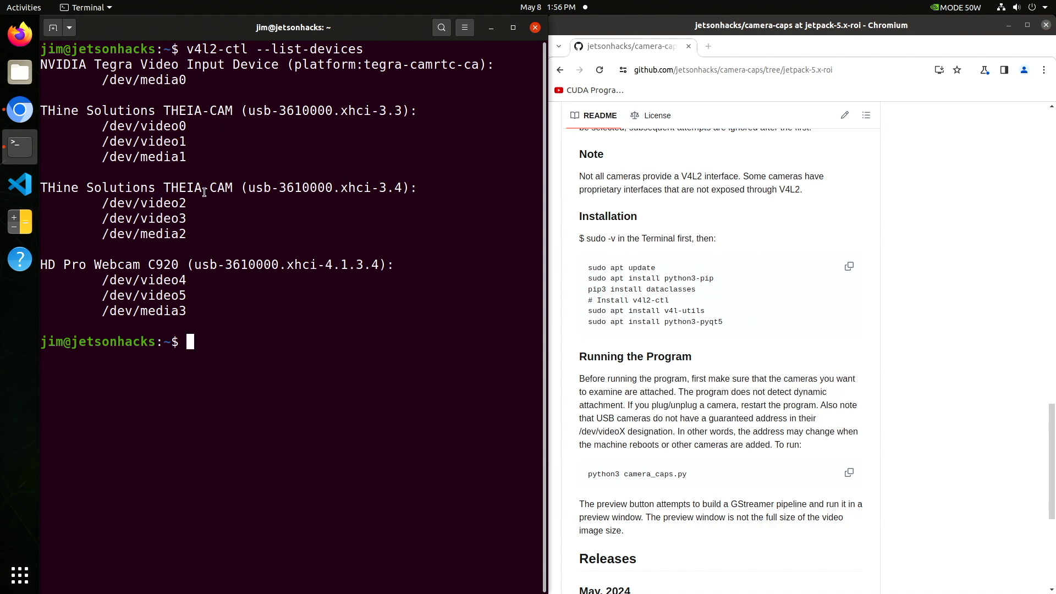
Clear the terminal and list the first camera's formats with v4l2-ctl --list-formats-ext --device=/dev/video0.
text(clear)
key(Return)
text(v4l2-ctl --list-)
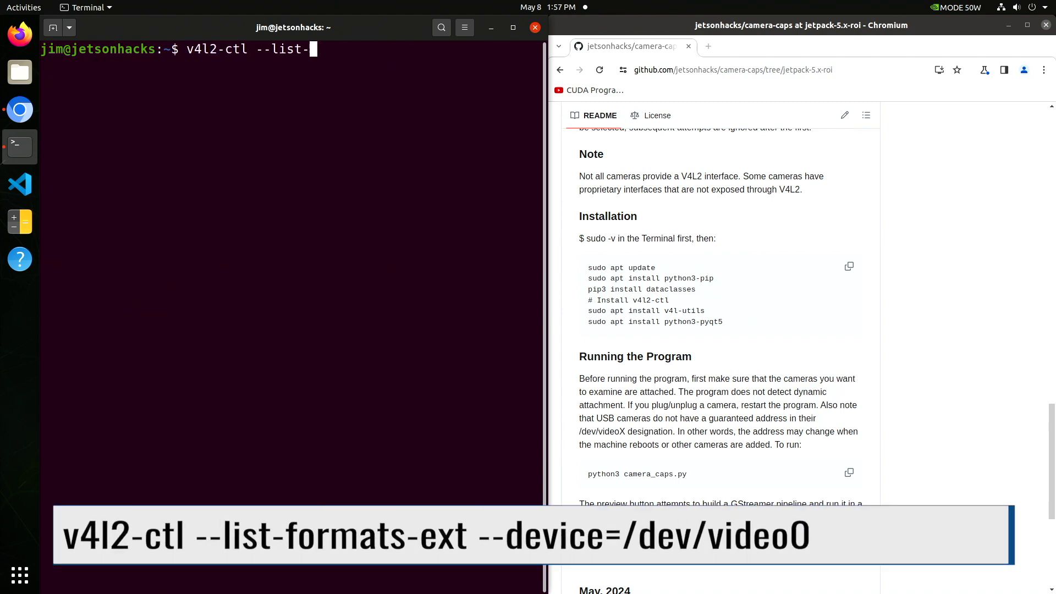
text(formats-ext --device)
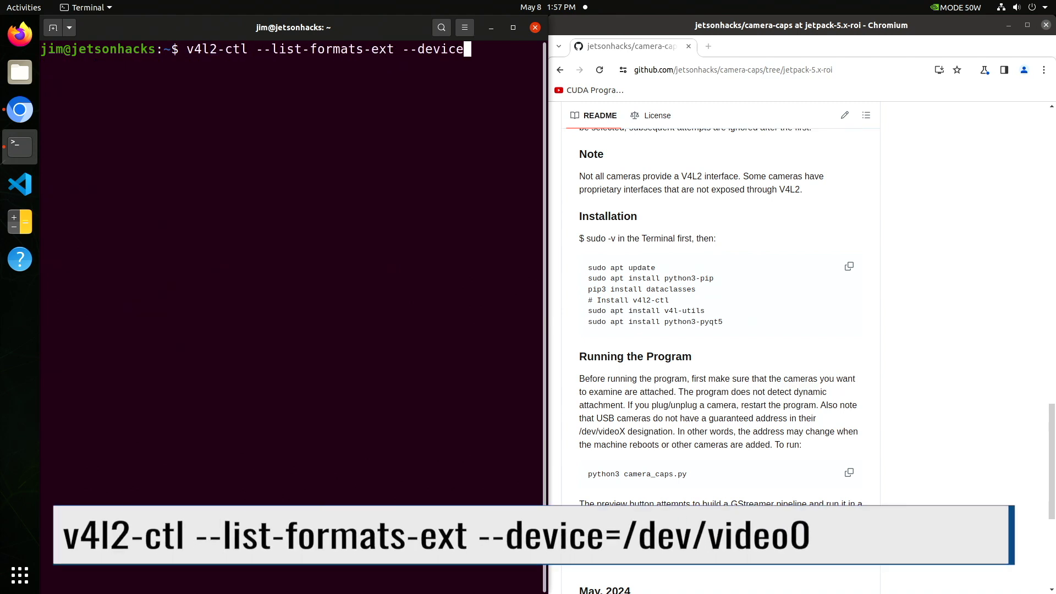
text(=/dev/video0)
key(Return)
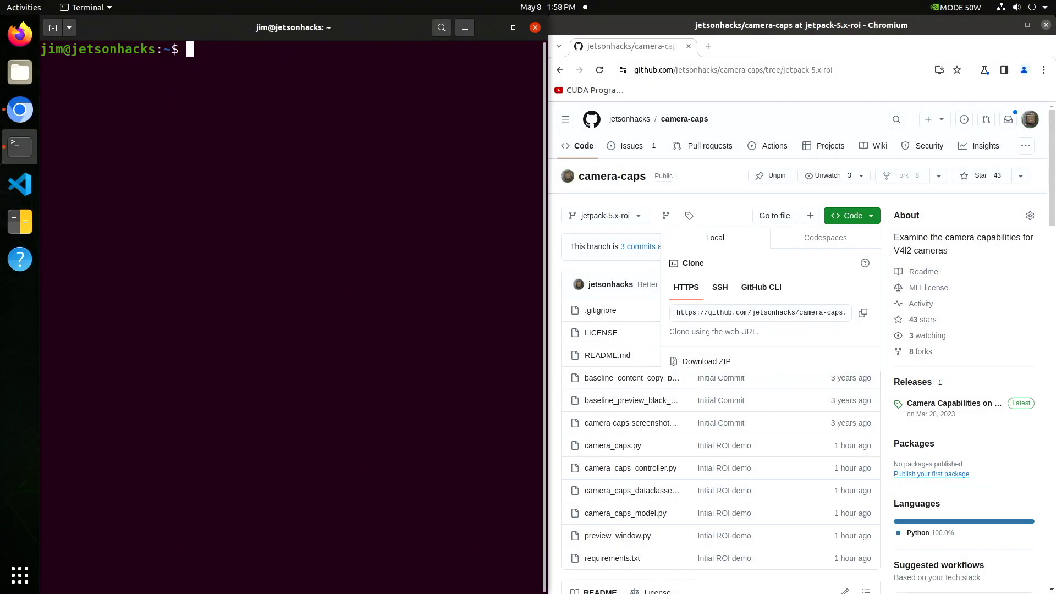
text(git clone)
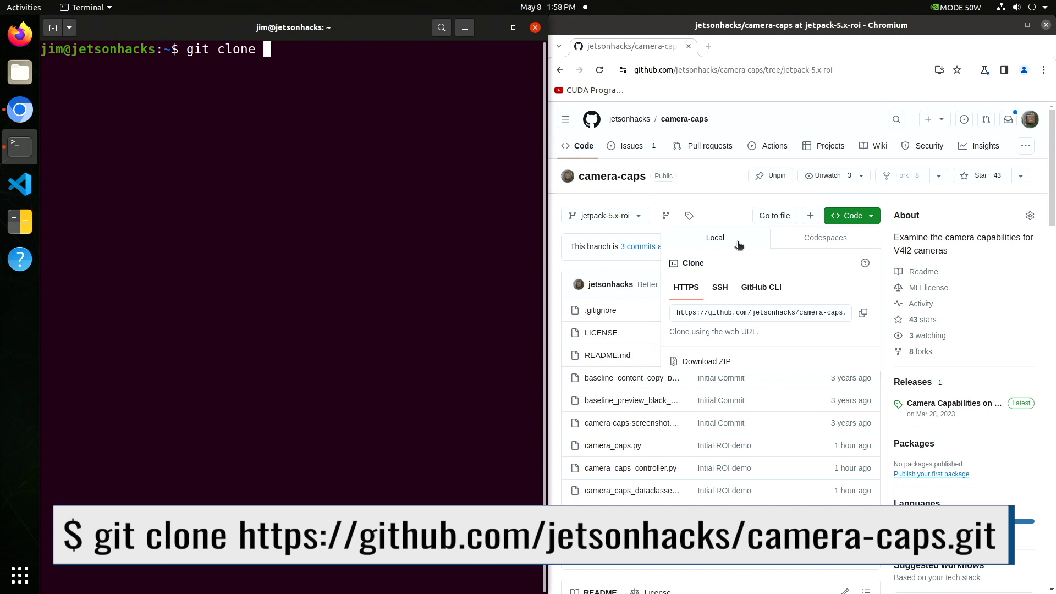
right_click(268, 50)
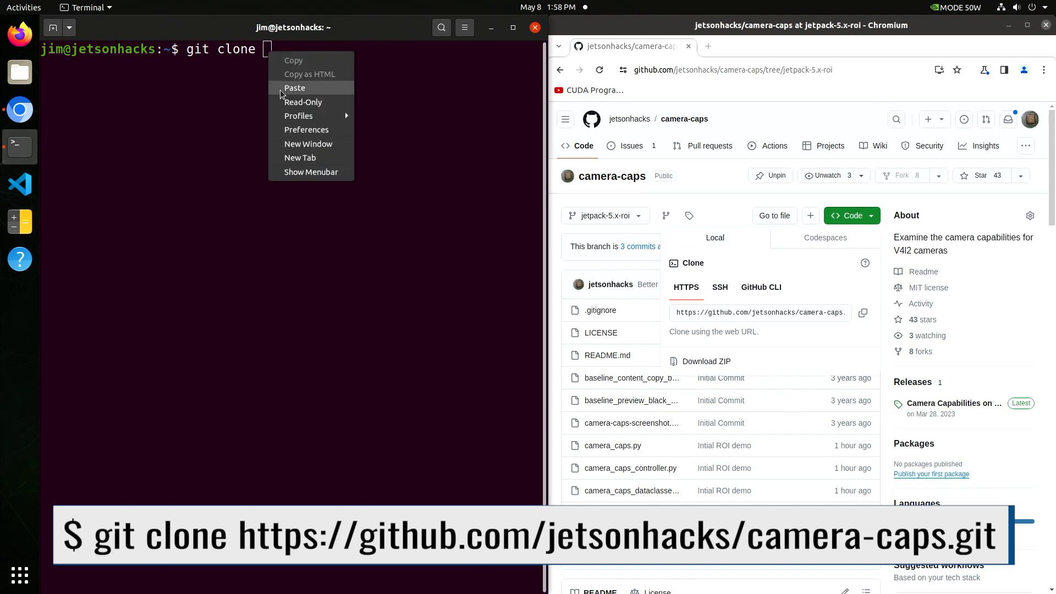
click(281, 88)
key(Return)
Change into the camera-caps directory, check out the jetpack-5.x-roi branch and clear the terminal.
text(cd camera-caps)
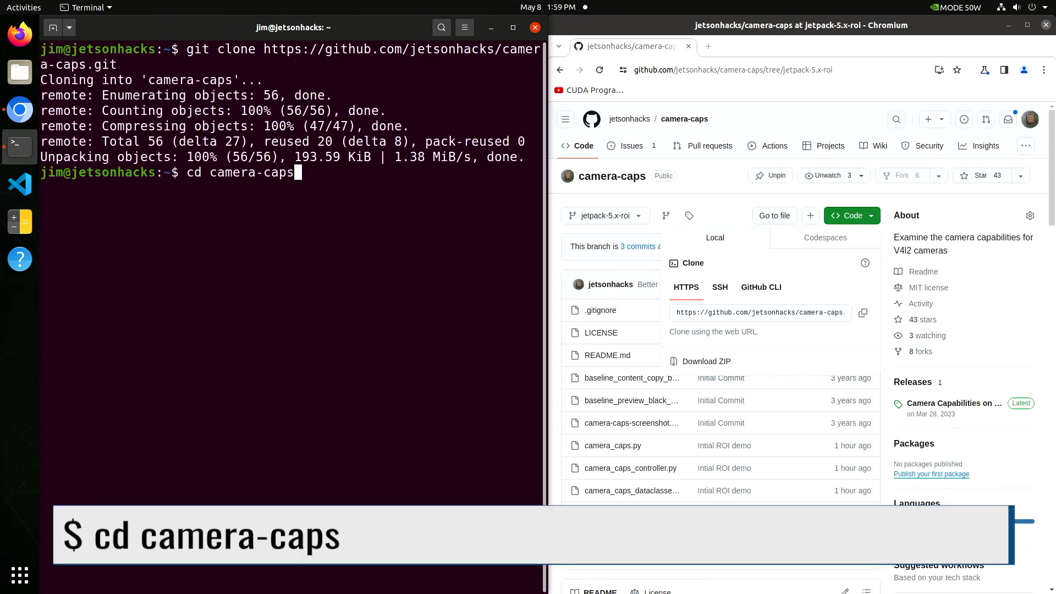
key(Return)
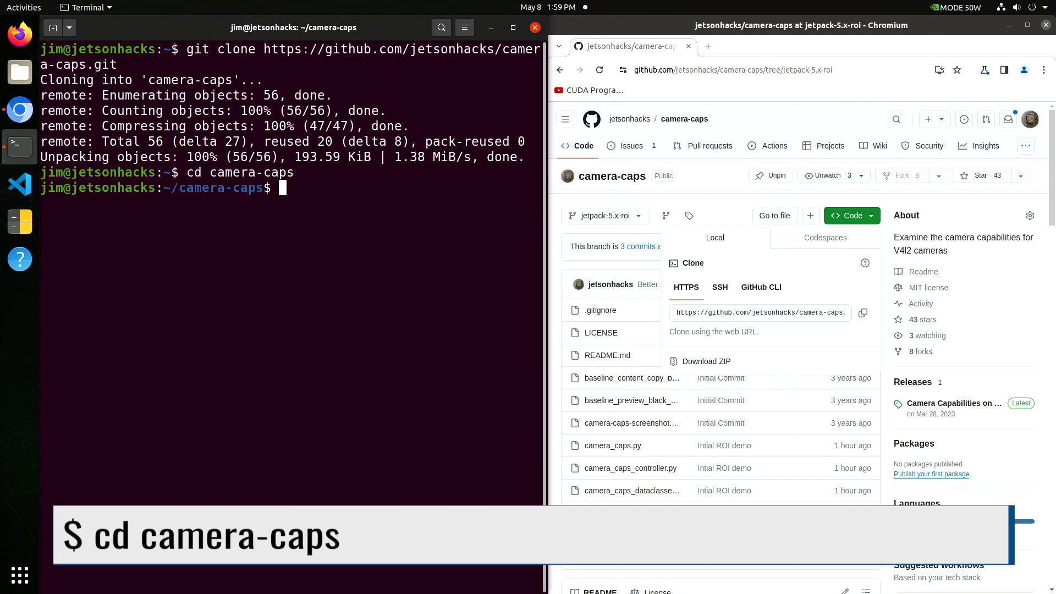
text(git checkout jetpack-)
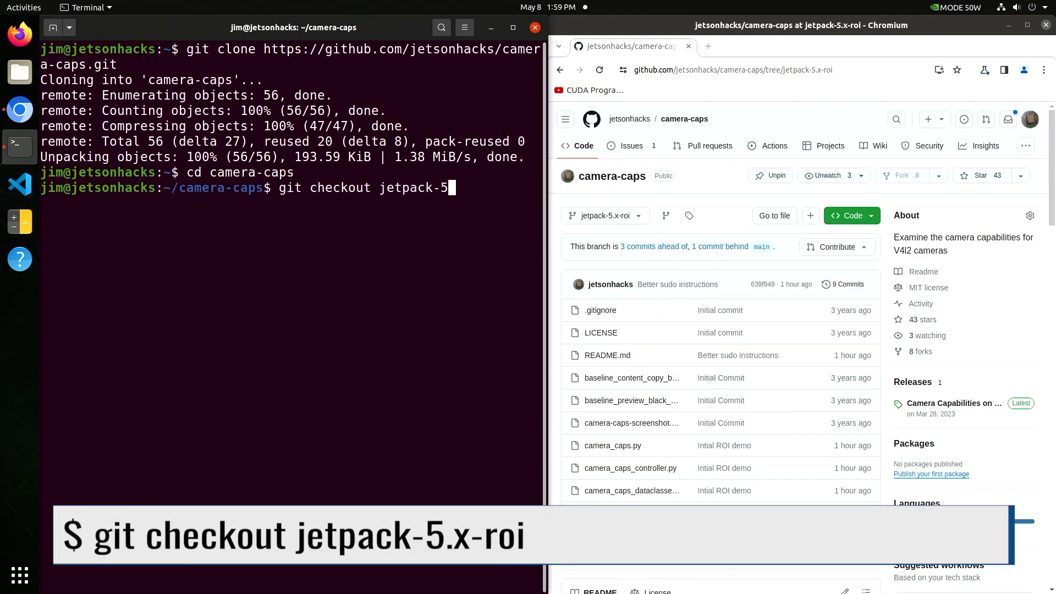
text(5.x-roi)
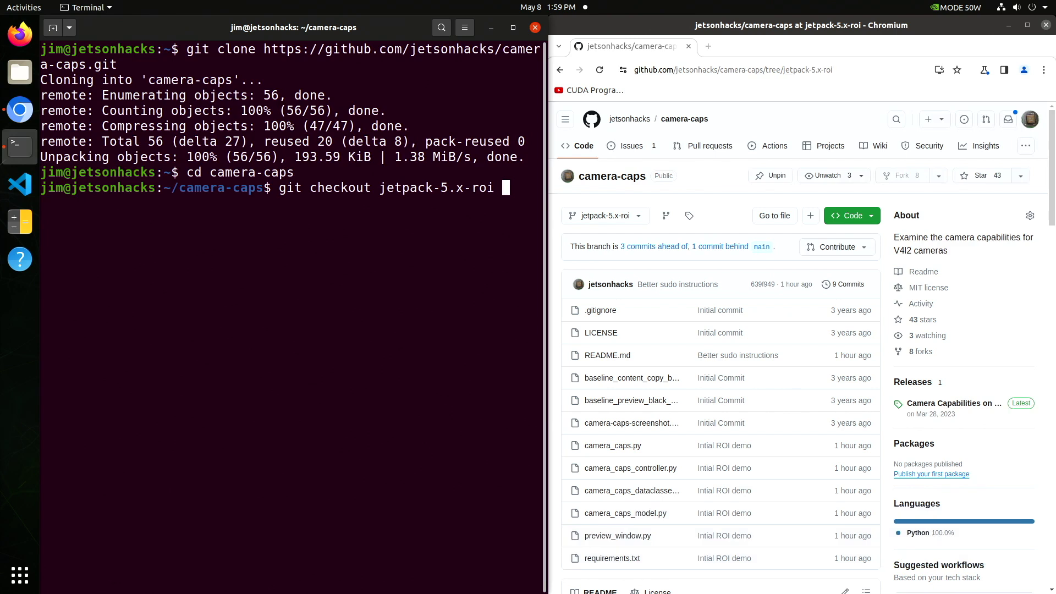
key(Return)
text(clear)
key(Return)
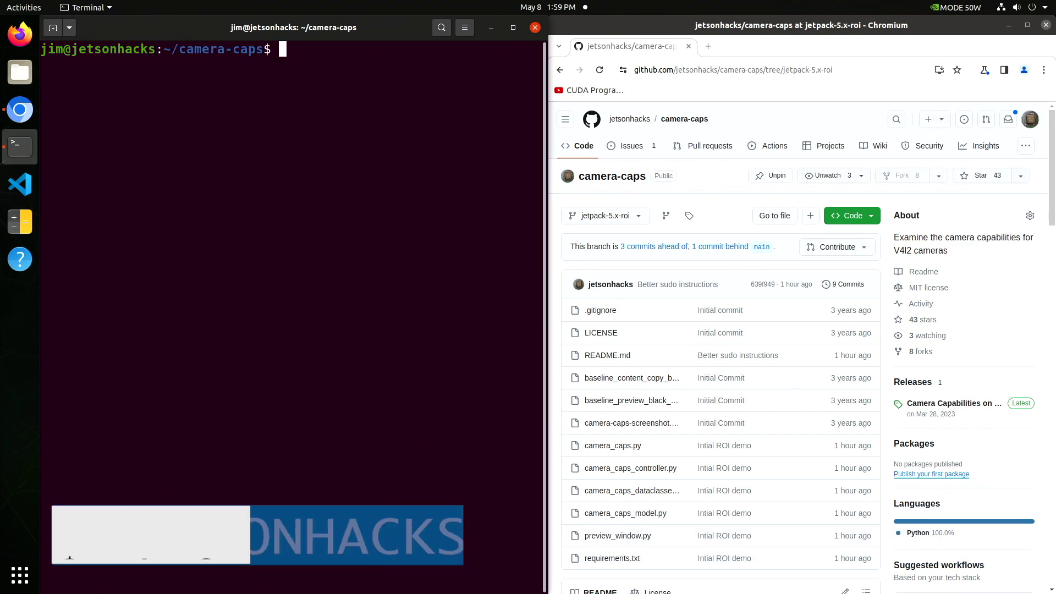
Start the camera capabilities program with python3 camera_caps.py.
text(python3)
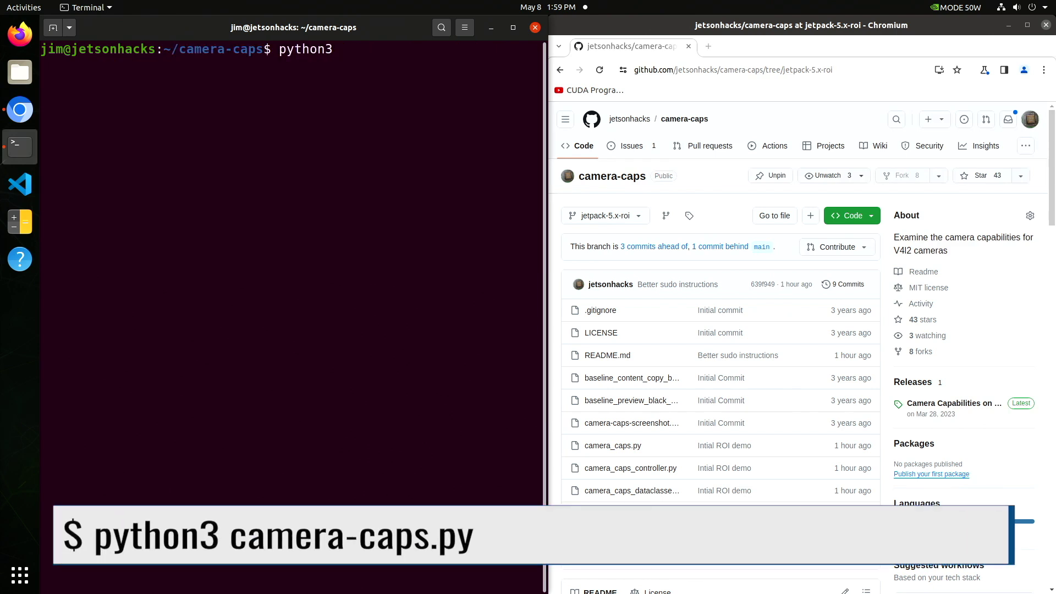
text( camera_caps.py)
key(Return)
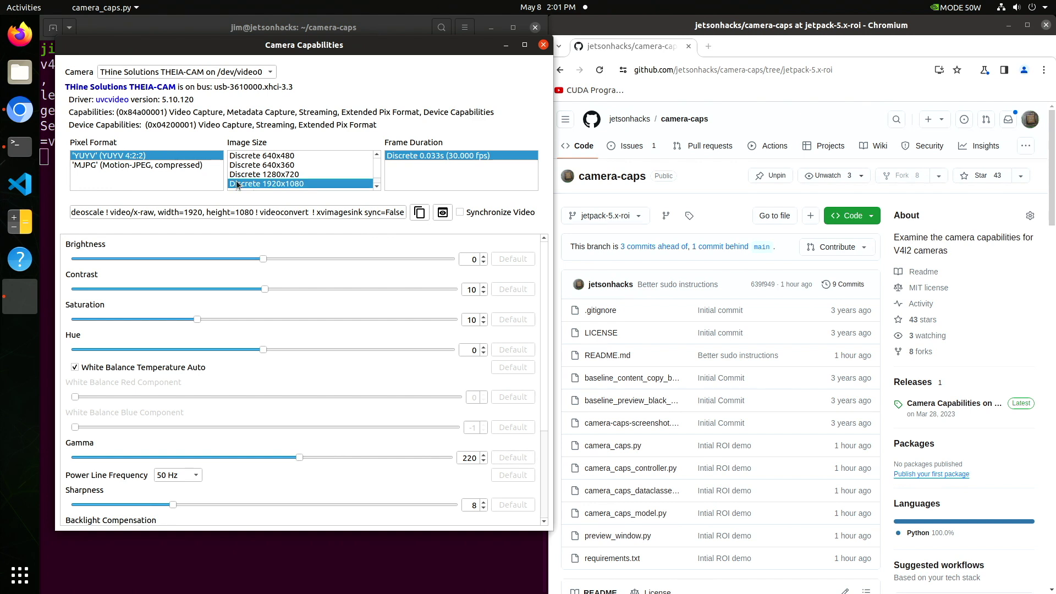
Open the YUYV 1920x1080 preview of the THEIA-CAM on /dev/video0 and maximize its window.
click(443, 213)
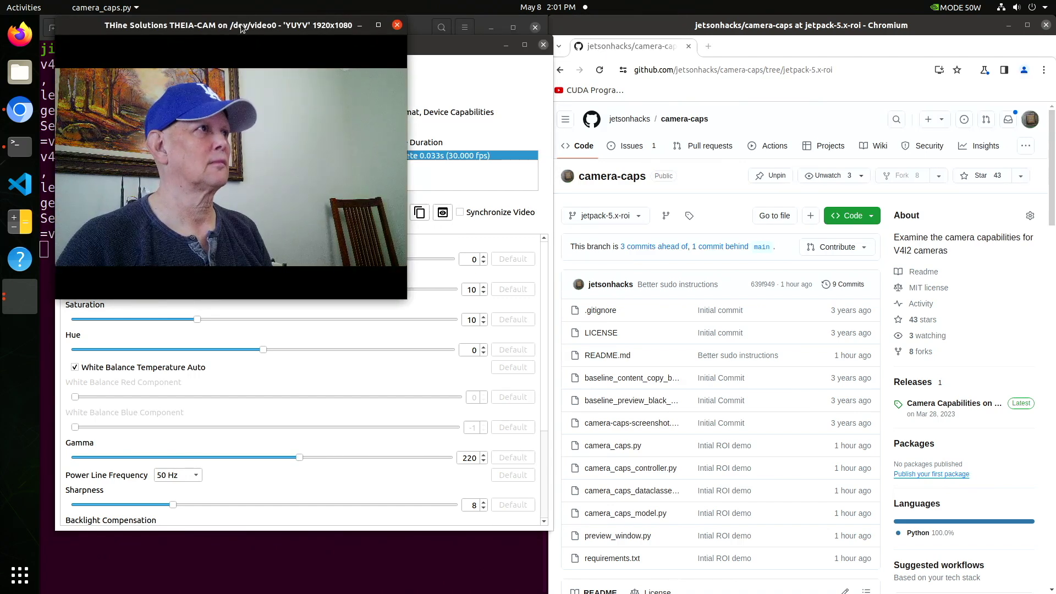
drag(374, 27, 421, 44)
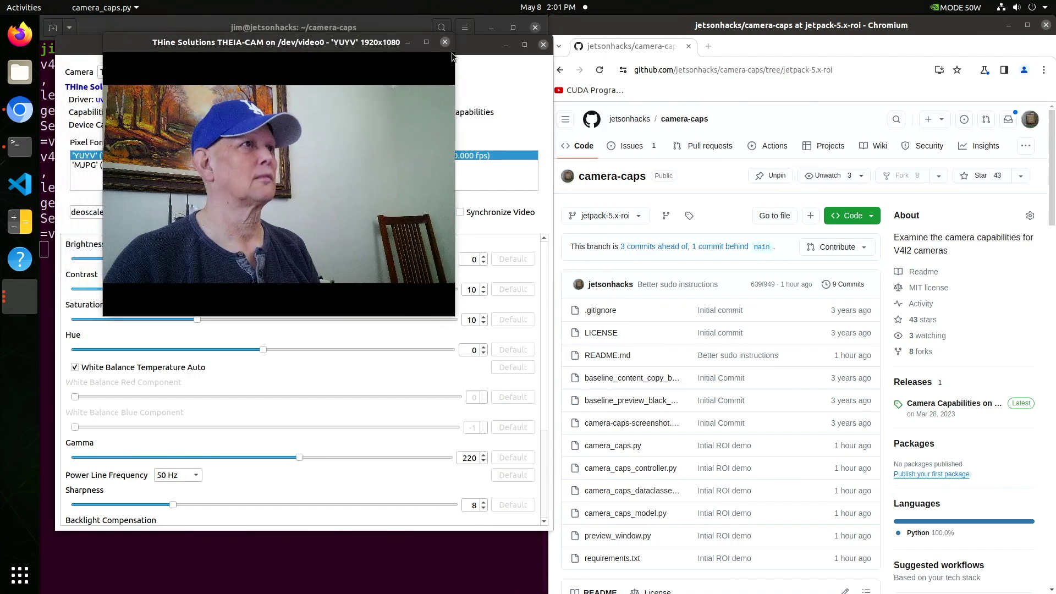
click(425, 43)
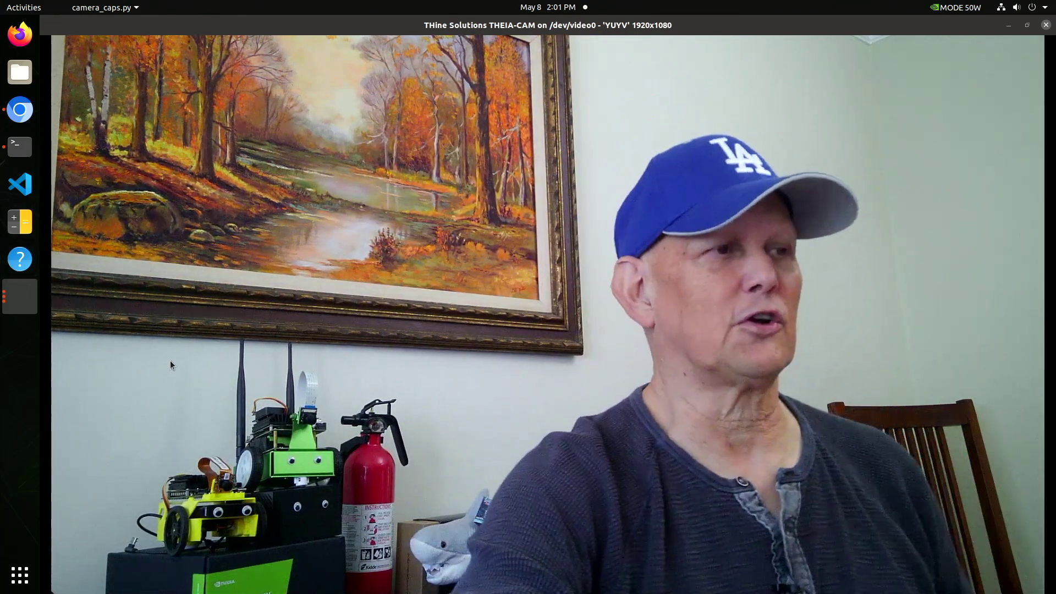
Select a region of interest around the robots and fire extinguisher in the YUYV preview, and restore the preview window's size.
drag(117, 316, 515, 591)
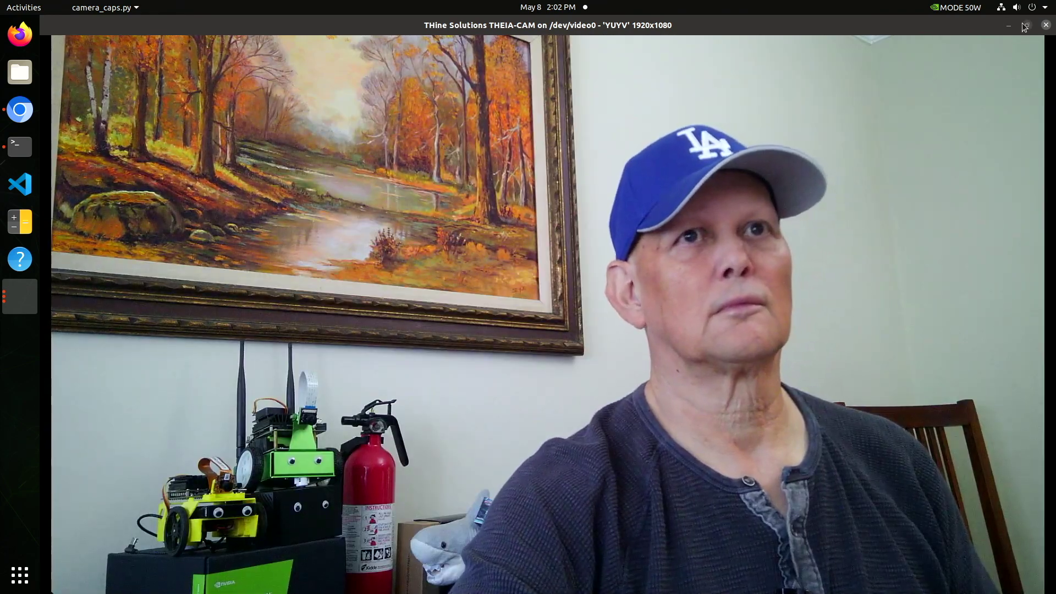
click(1026, 25)
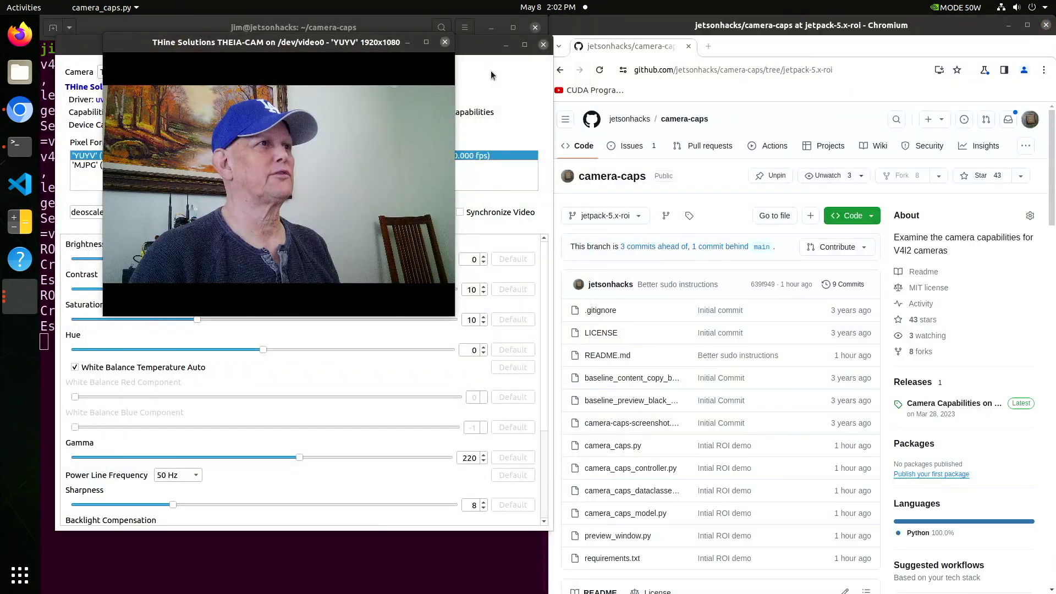
click(445, 43)
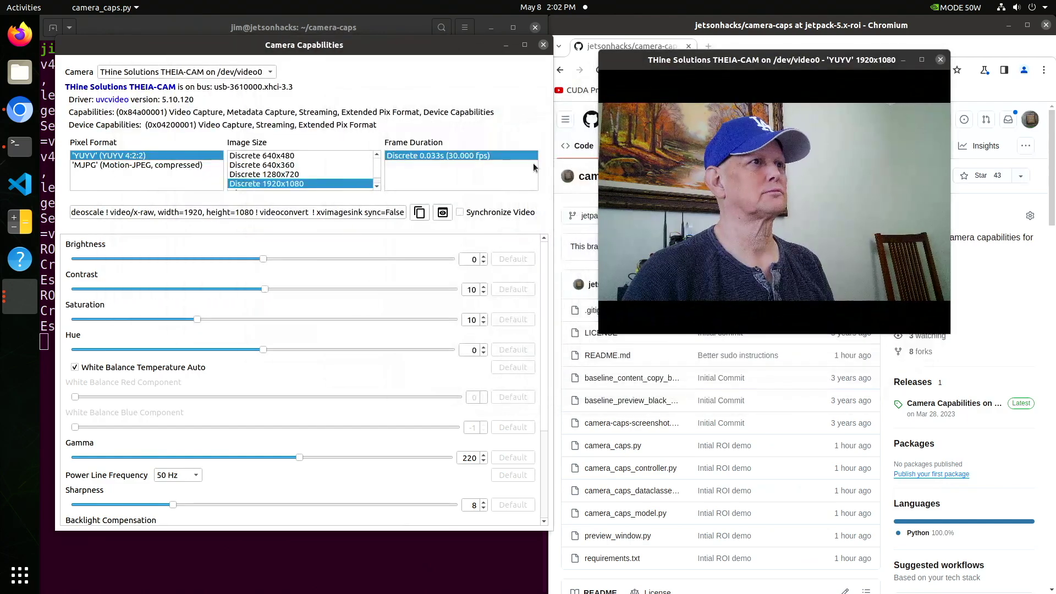
Set the camera to MJPG at 3840x2160 and preview it in an enlarged window beside the settings.
click(136, 166)
click(264, 175)
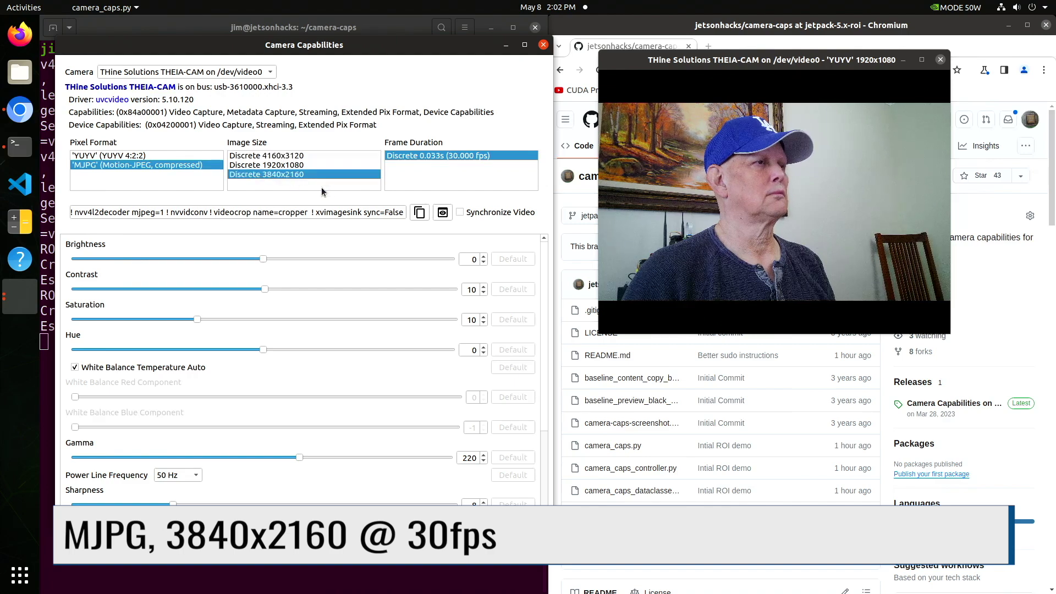
drag(770, 60, 648, 70)
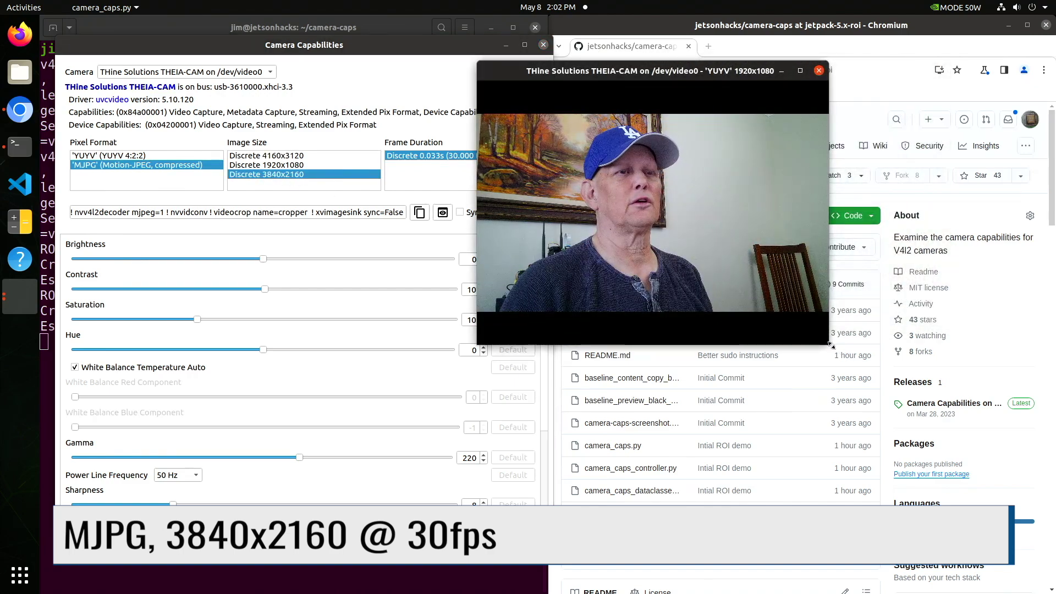
drag(832, 346, 1049, 433)
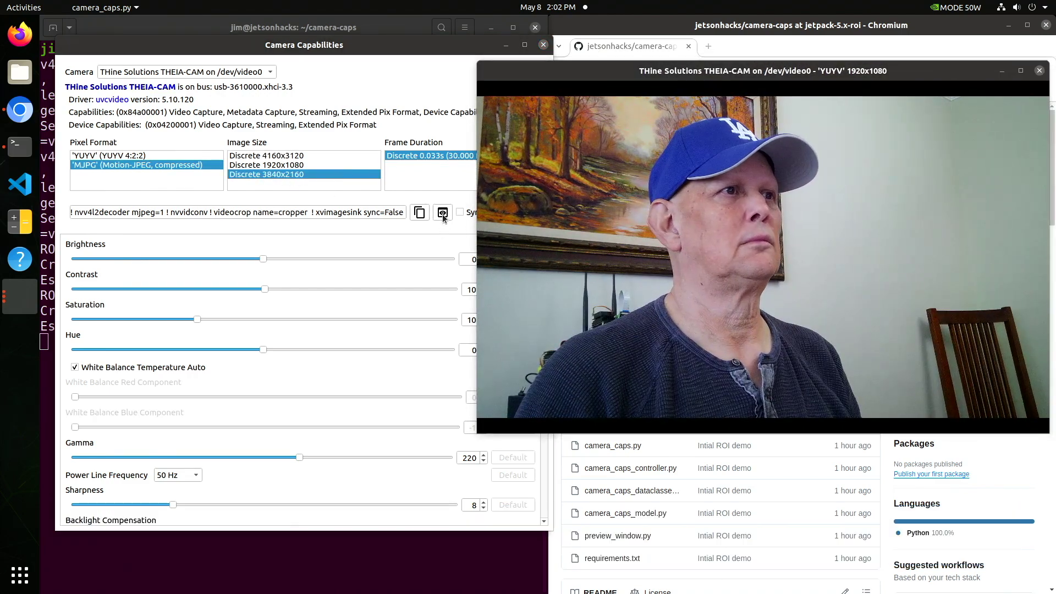
click(443, 213)
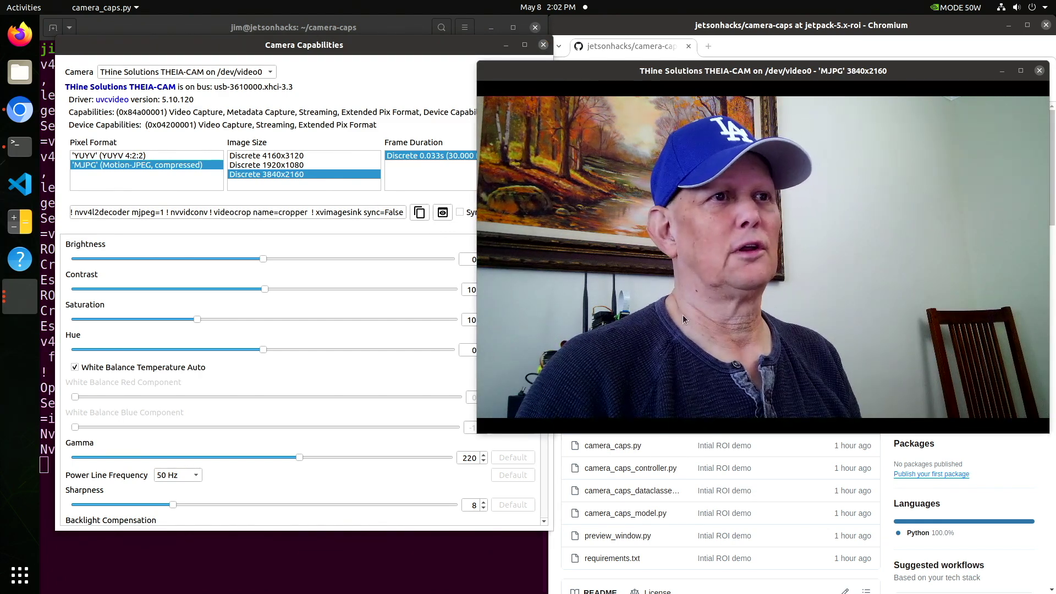
Maximize the MJPG 3840x2160 preview and select a region of interest around the robots and fire extinguisher.
double_click(721, 71)
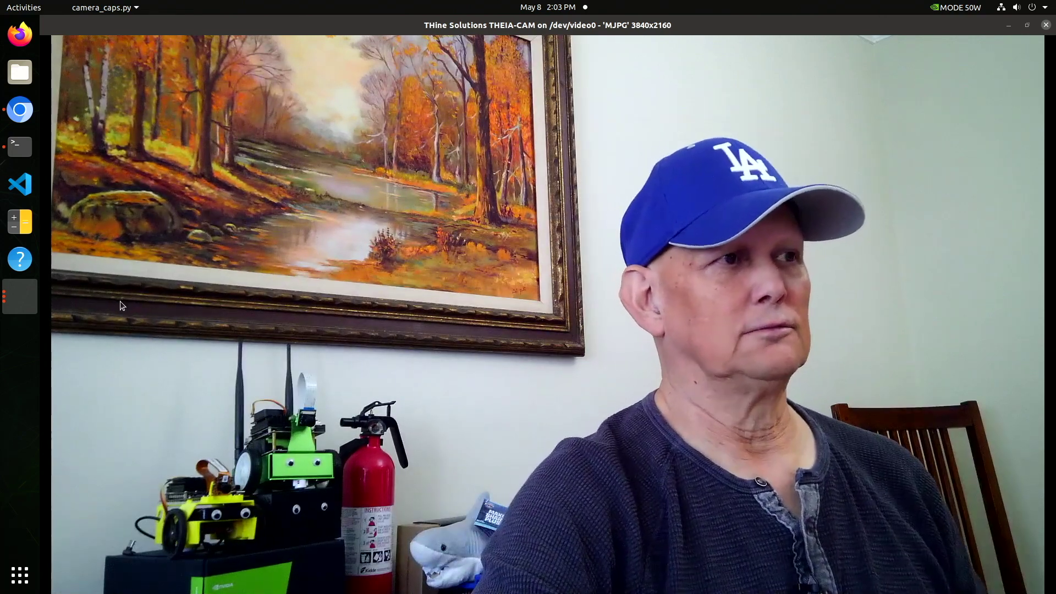
drag(120, 302, 512, 592)
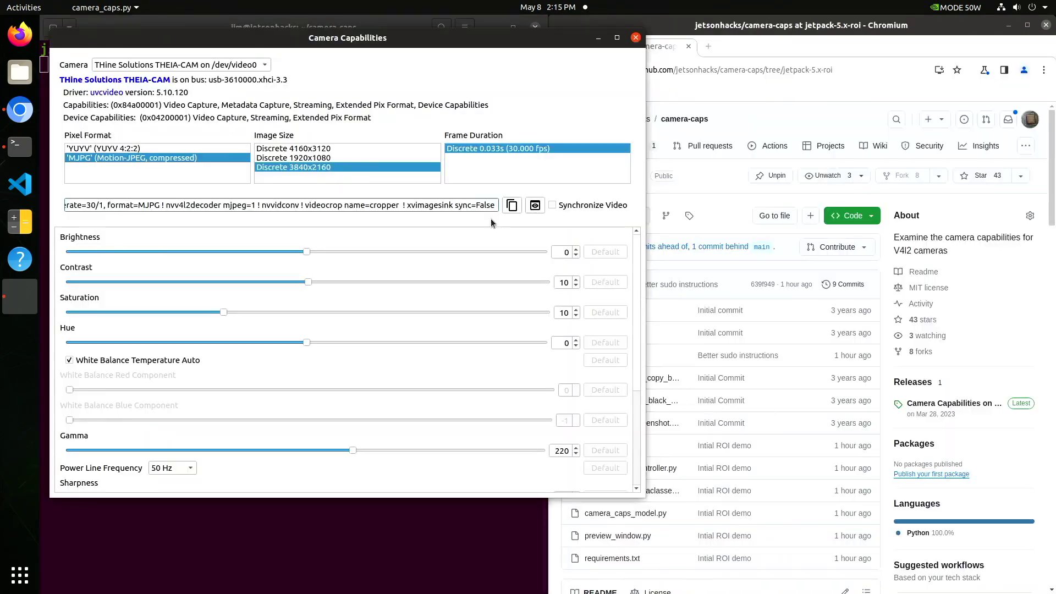
Append render-rectangle="<0,0,3840,2160>" to the end of the MJPG preview pipeline.
text(rend)
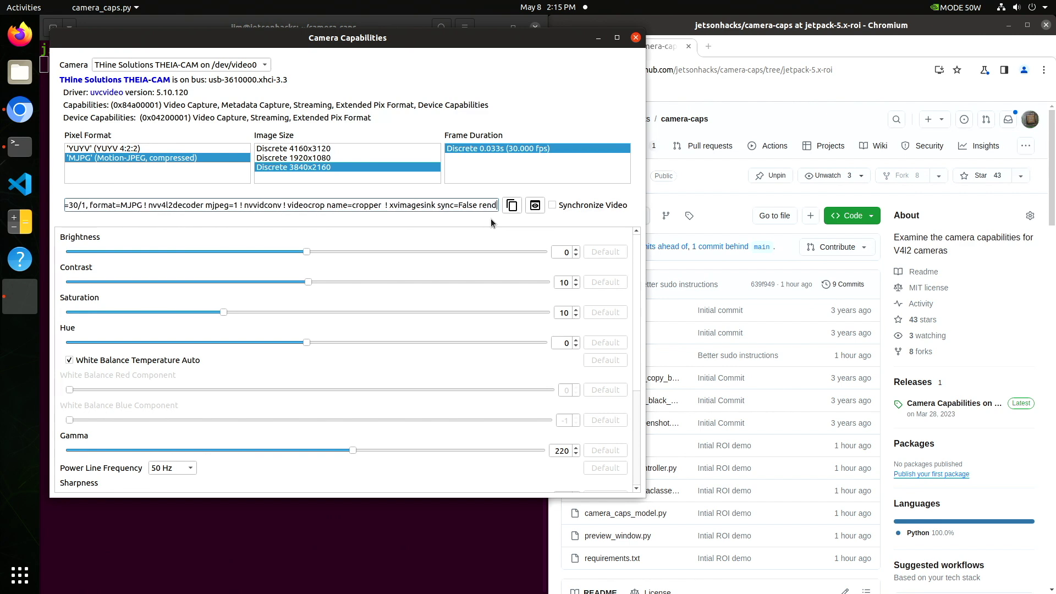
text(er-rectangle)
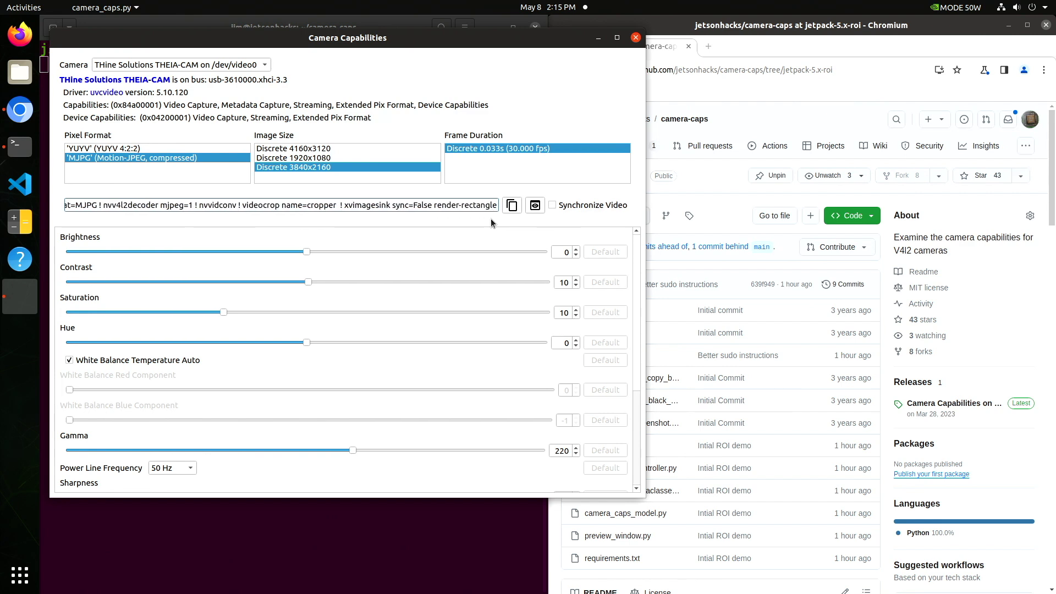
text(="<0,0,3840,2160>")
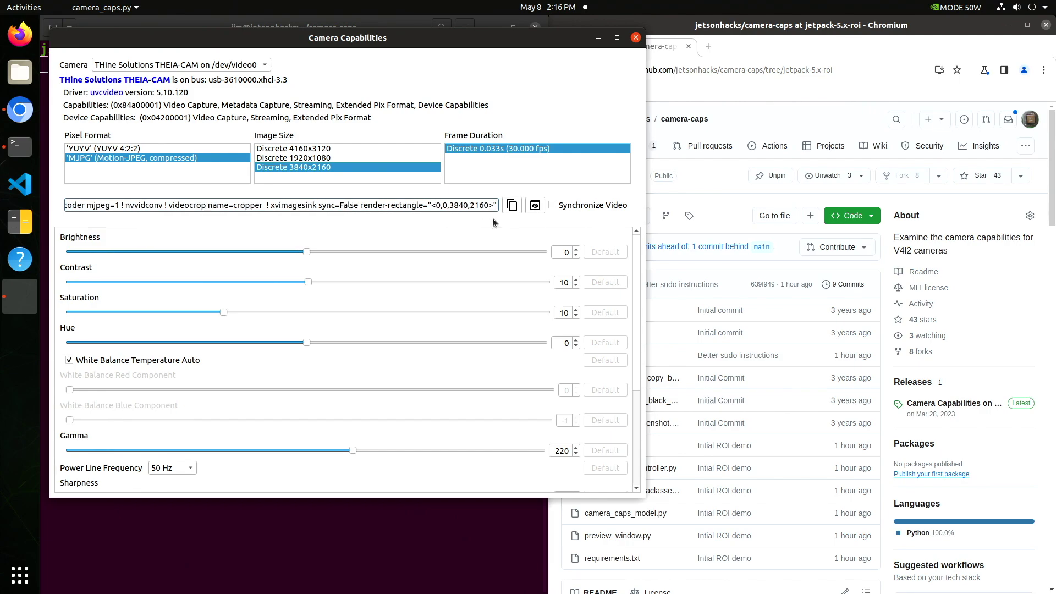
Preview the MJPG 3840x2160 stream with the edited pipeline, maximize its window, and restore the window's size.
click(535, 206)
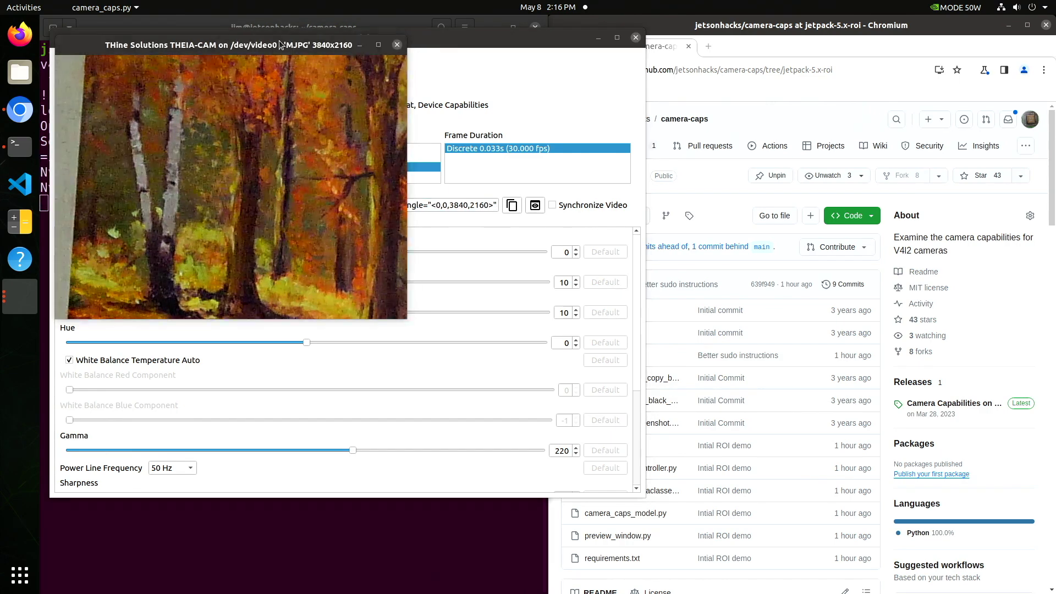
double_click(279, 42)
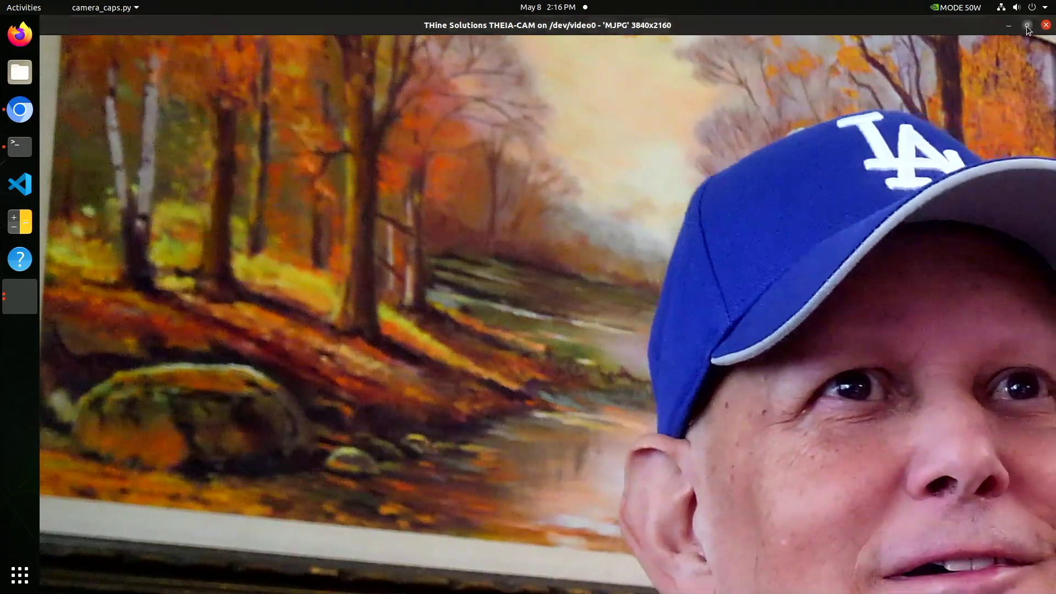
click(1026, 25)
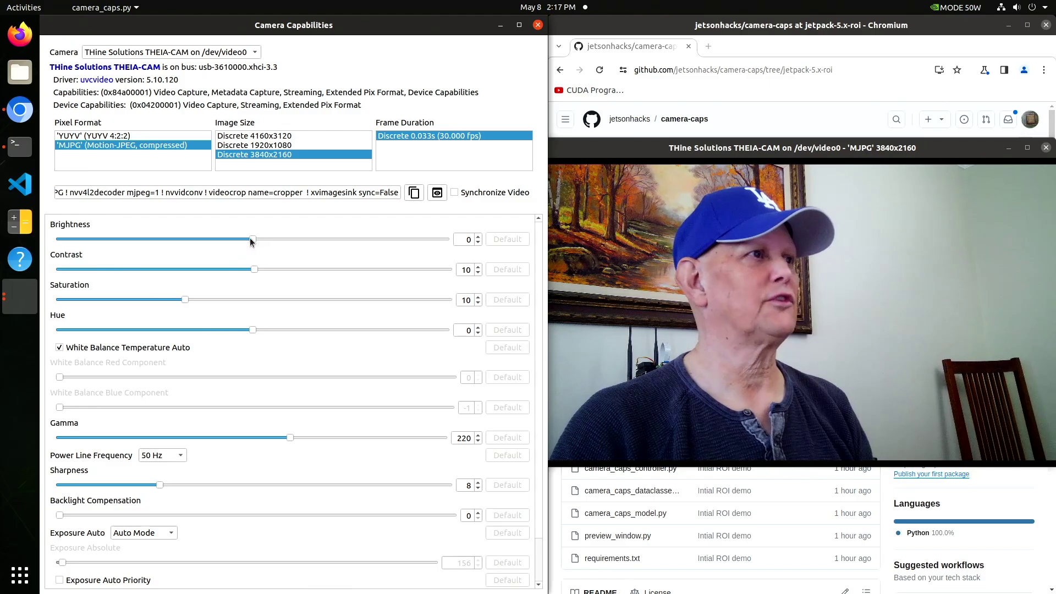
Try out the brightness and contrast controls, and raise the saturation to 20 and reset it to its default.
drag(302, 239, 245, 230)
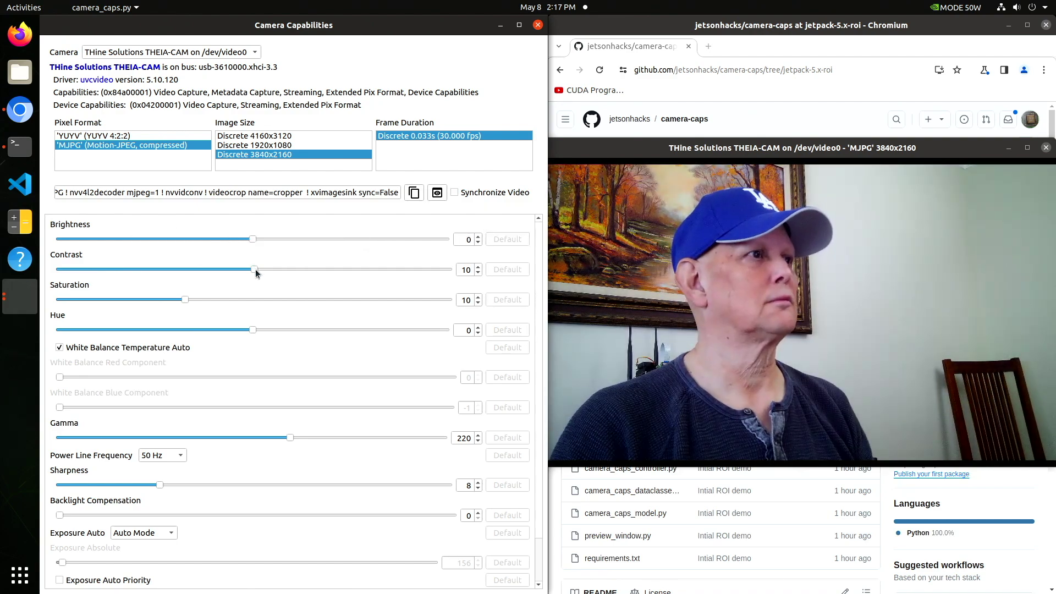
mouse_move(256, 274)
mouse_down()
mouse_move(146, 264)
mouse_move(292, 257)
mouse_move(253, 259)
mouse_up()
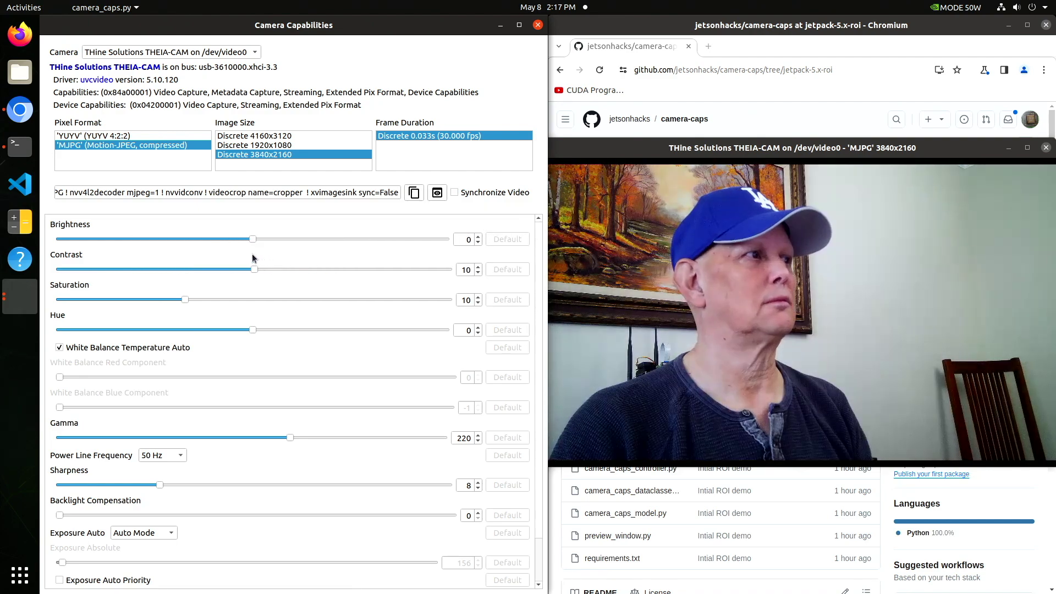
drag(186, 301, 314, 288)
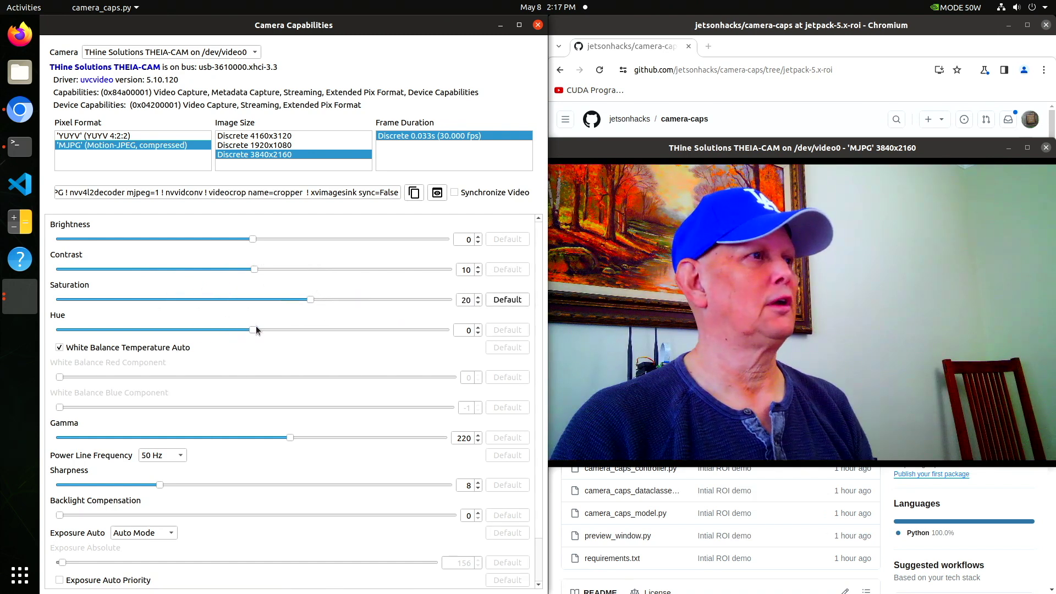
click(506, 300)
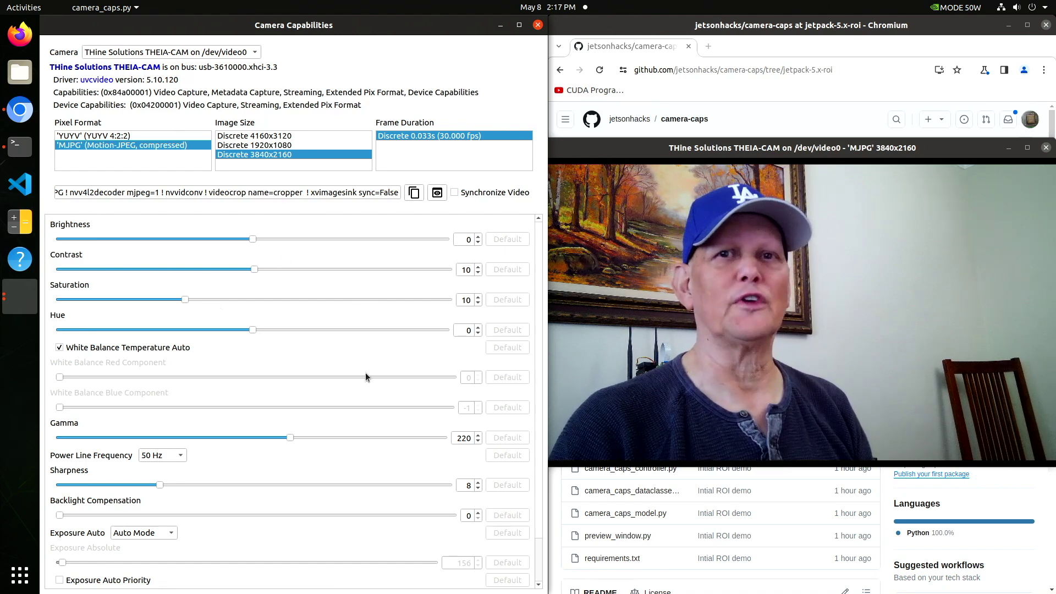
Turn automatic white balance temperature off and on again, and try out the gamma control.
click(59, 347)
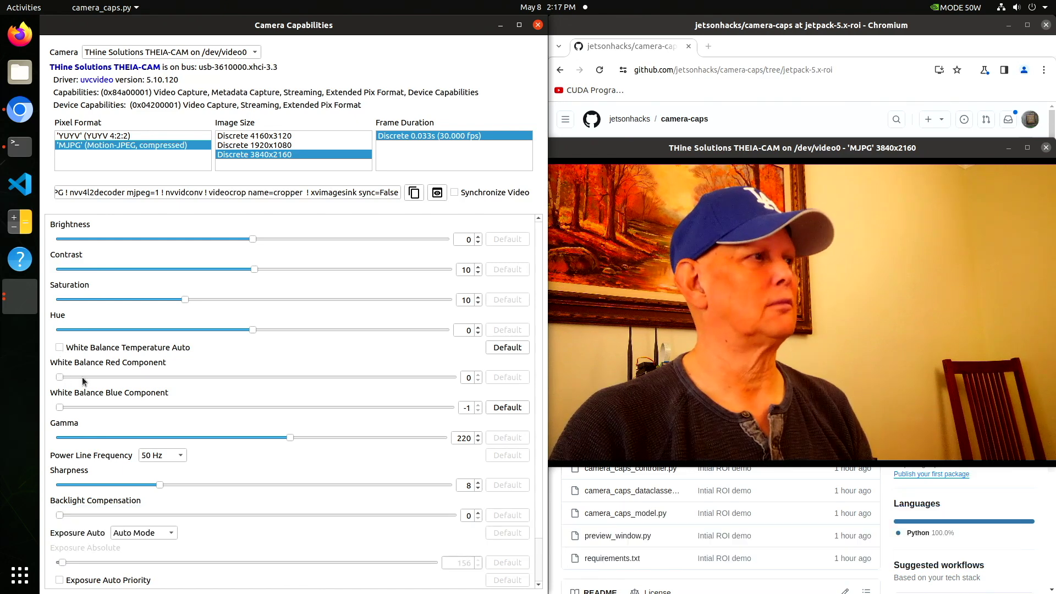
click(59, 348)
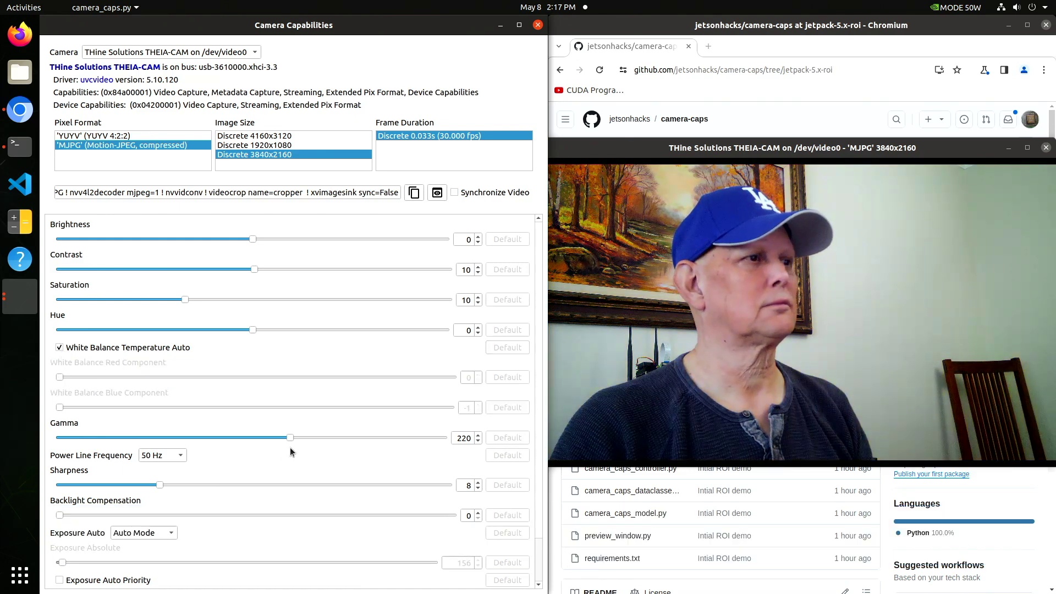
drag(291, 435, 259, 436)
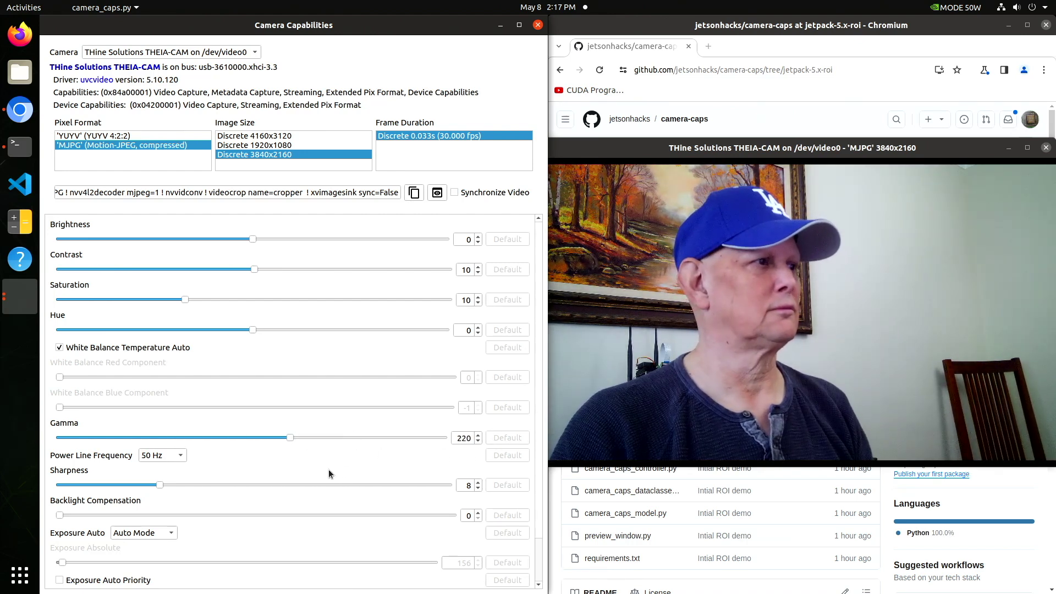
Set the power line frequency to 60 Hz, and raise the sharpness to 19 and reset it to its default.
click(165, 470)
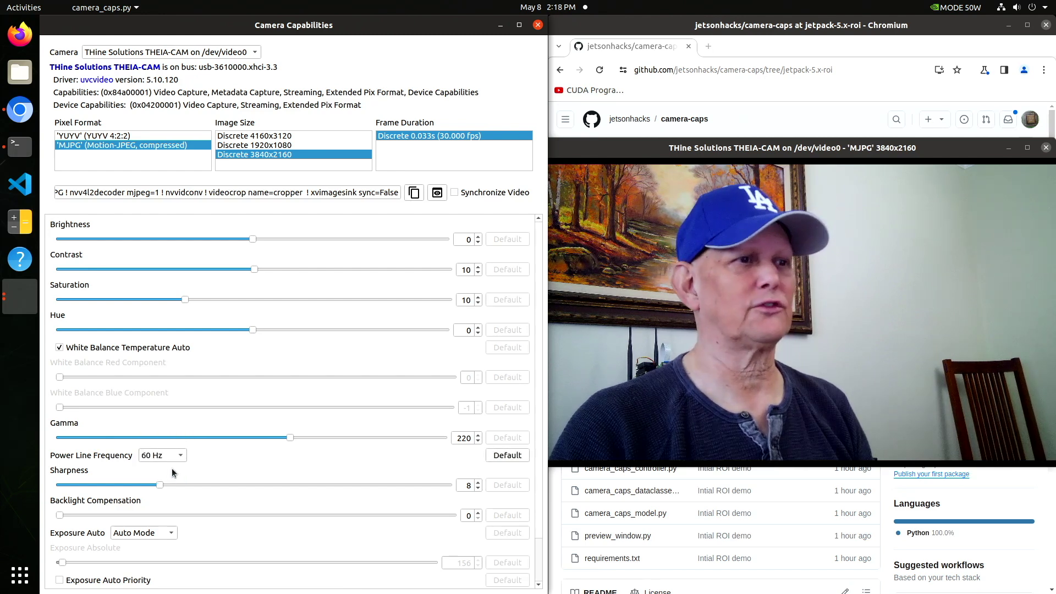
scroll(270, 482, down, 3)
drag(160, 434, 308, 431)
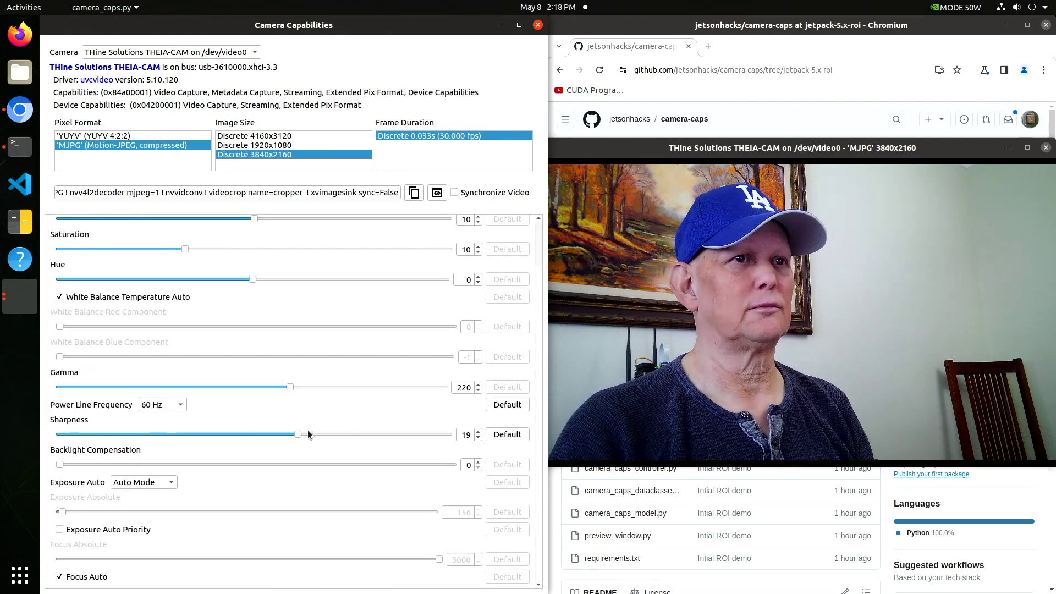
click(507, 435)
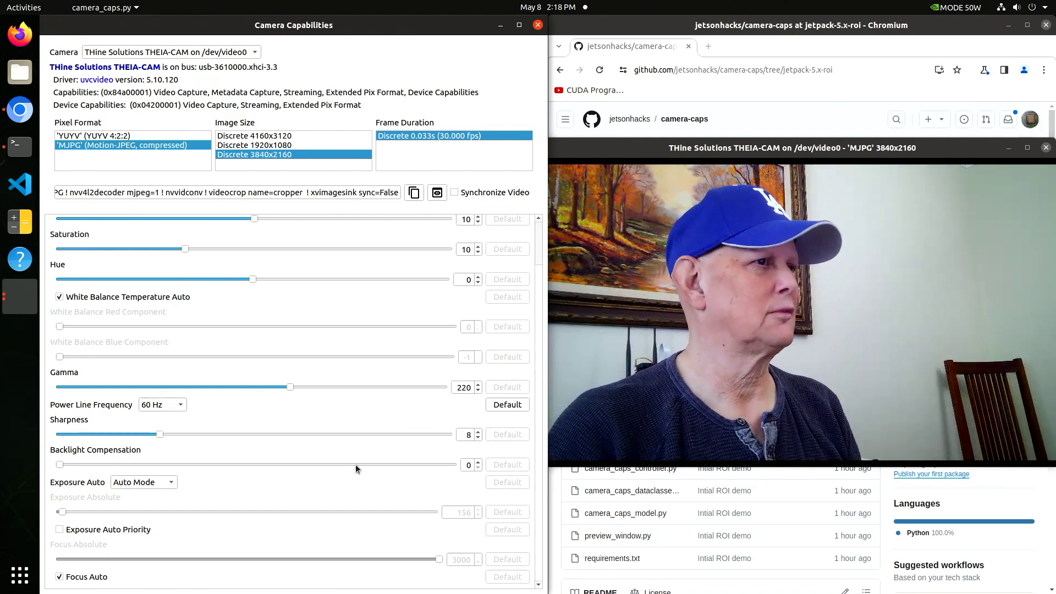
Try backlight compensation at 1 and return it to 0.
click(477, 462)
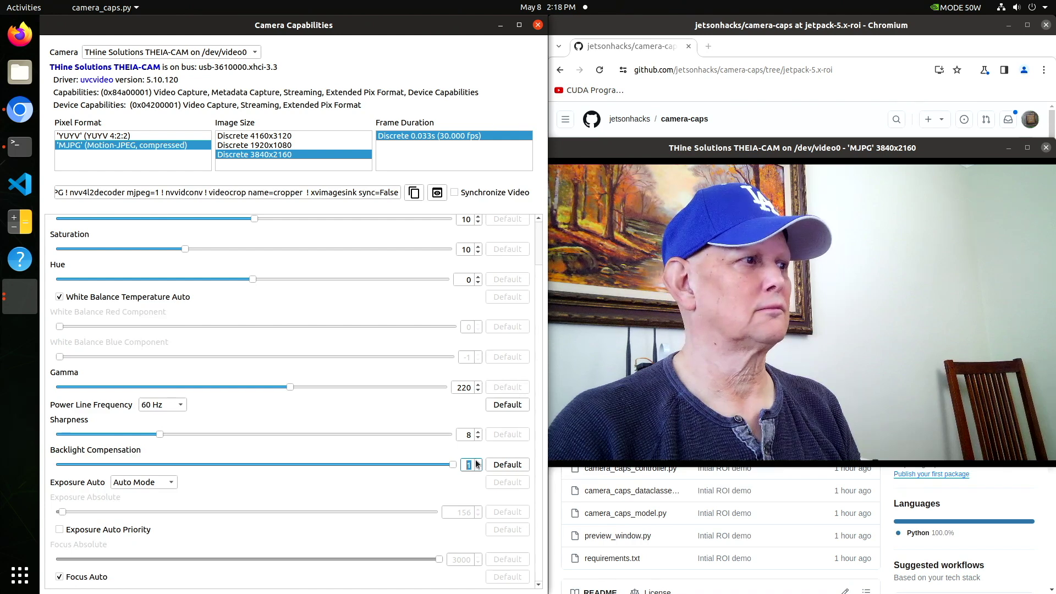
key(Down)
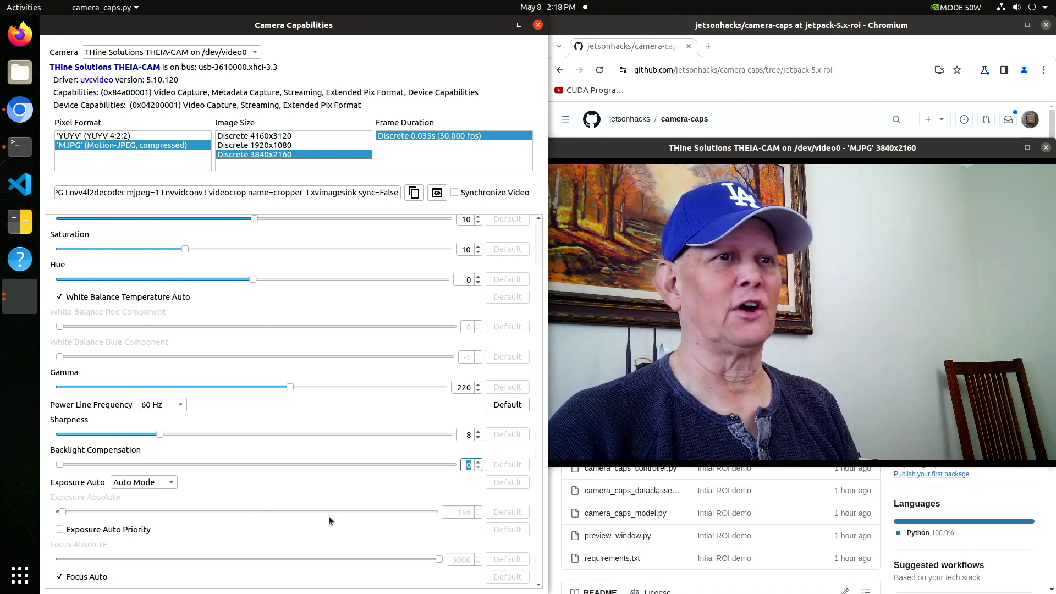
Try Manual Mode exposure with absolute exposure values around 2094 and 1889, and return the exposure to Auto Mode.
click(171, 483)
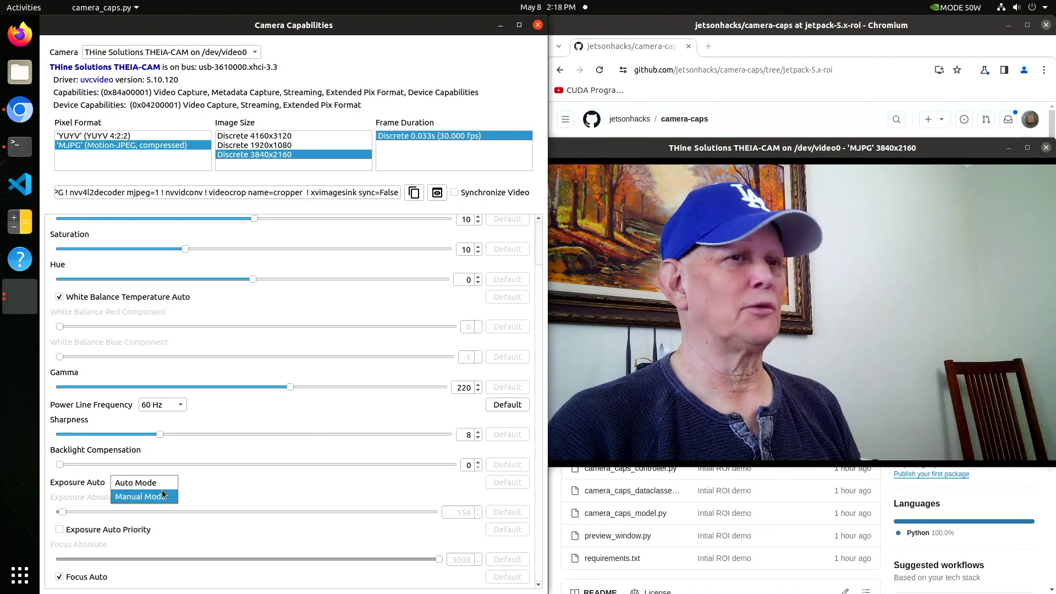
click(157, 496)
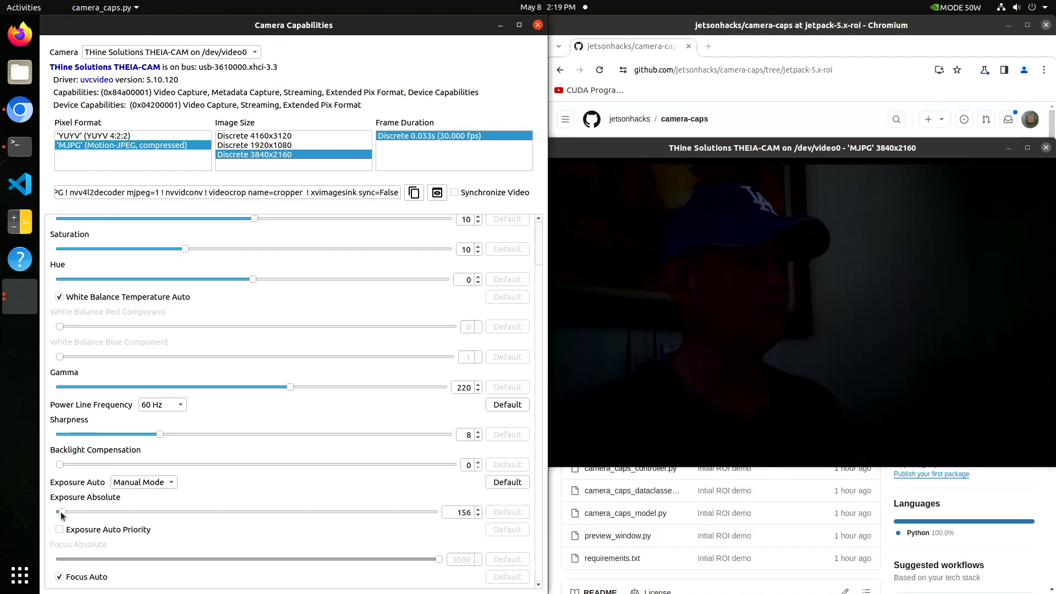
drag(61, 512, 90, 511)
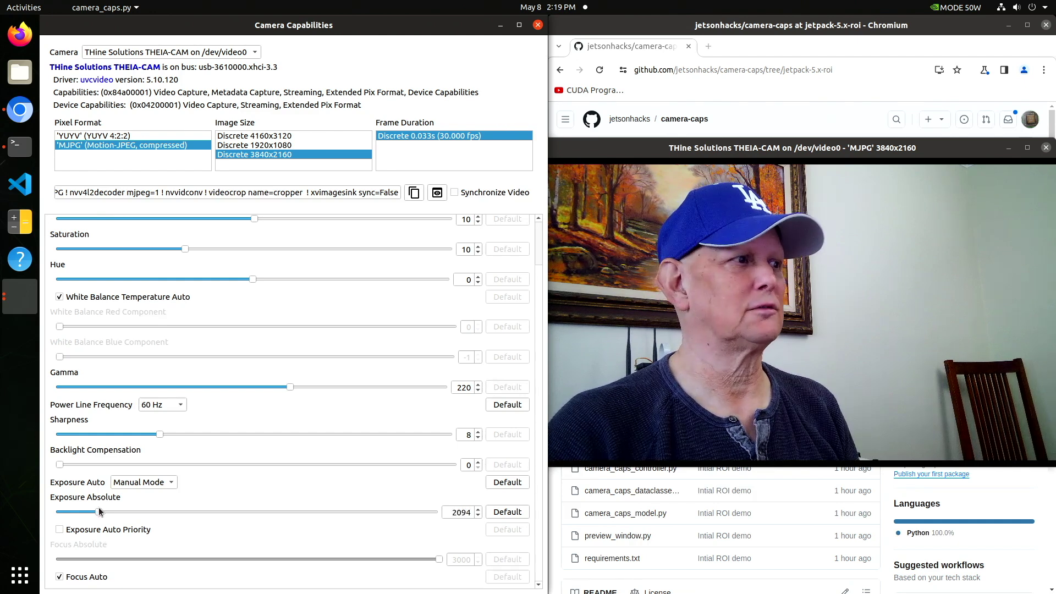
mouse_move(100, 512)
mouse_down()
mouse_move(361, 514)
mouse_move(94, 516)
mouse_up()
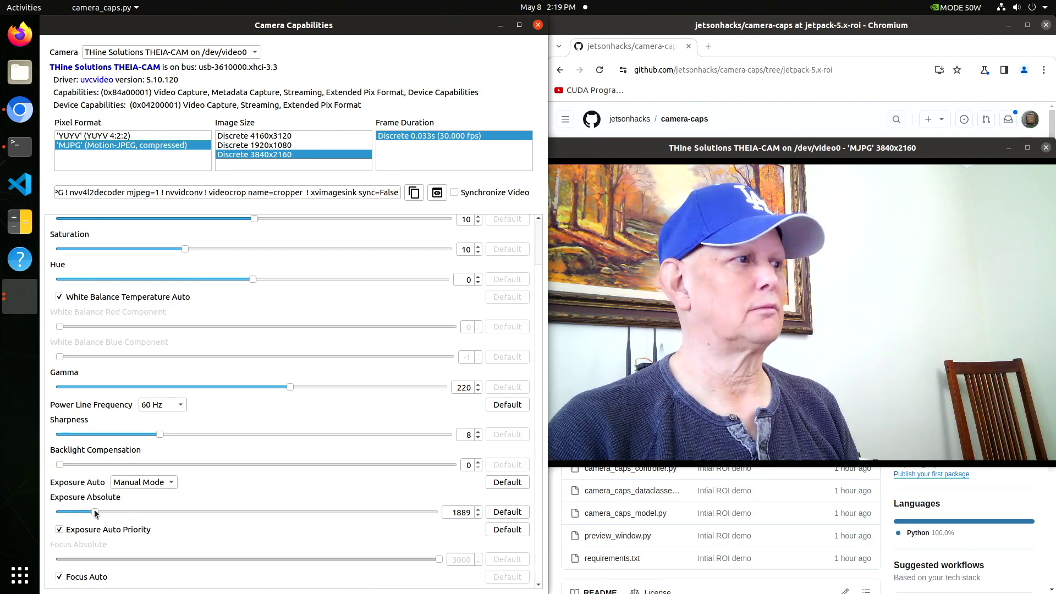
drag(215, 514, 88, 511)
click(131, 470)
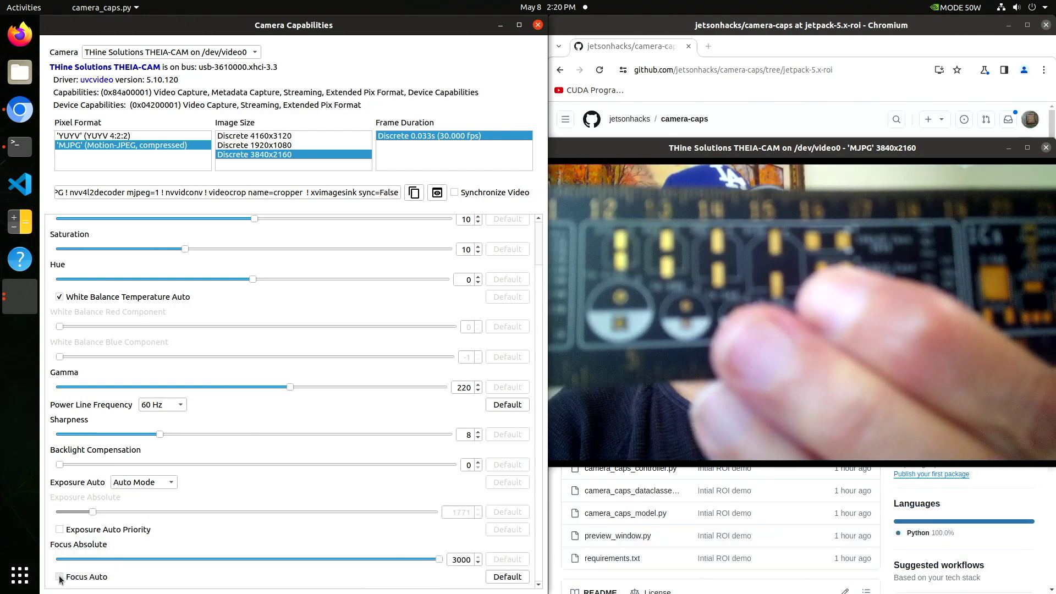
Turn automatic focus on and off again, and adjust the absolute focus manually on the close-up ruler.
click(60, 577)
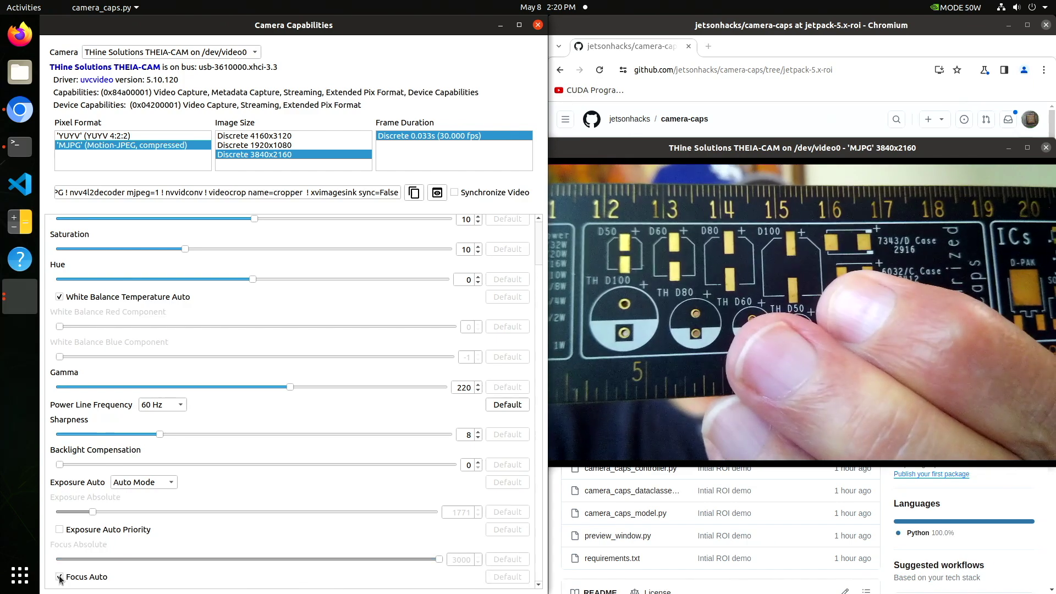
click(59, 577)
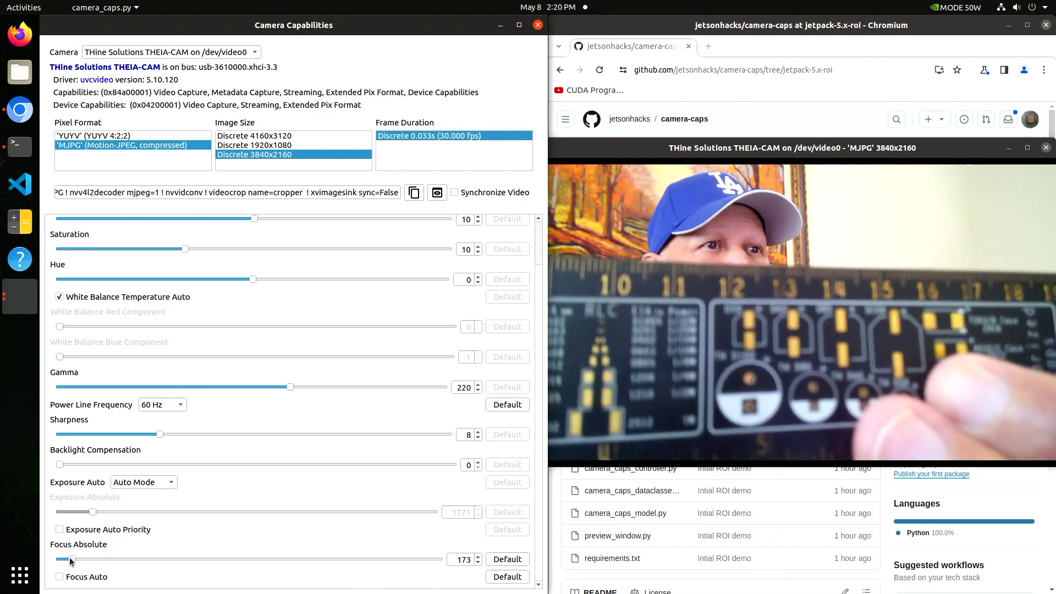
drag(71, 560, 65, 561)
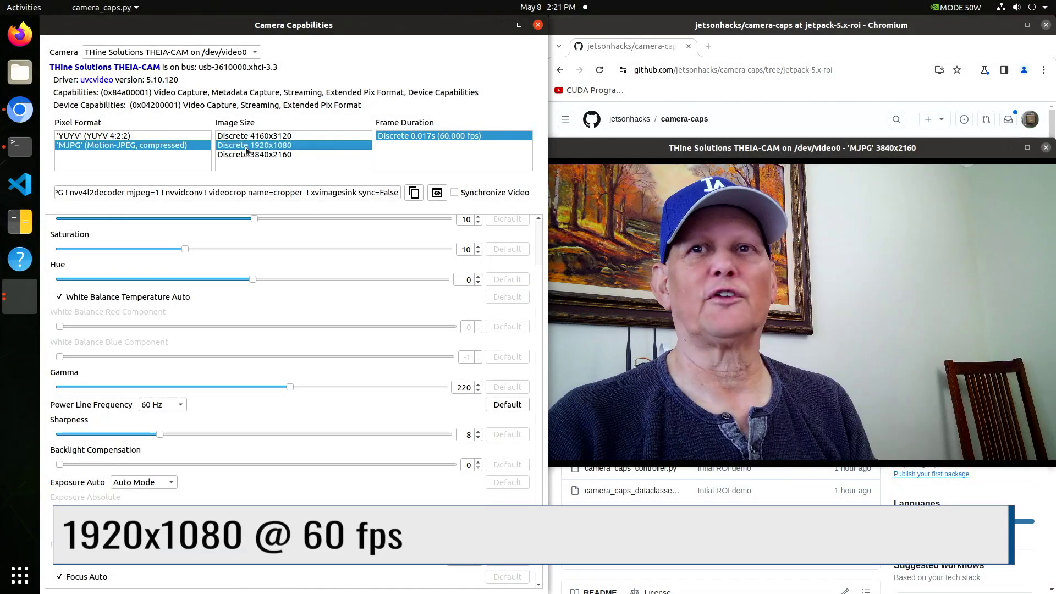
Preview the MJPG 1920x1080 stream at 60 fps, and switch the camera to the THEIA-CAM on /dev/video2.
click(437, 194)
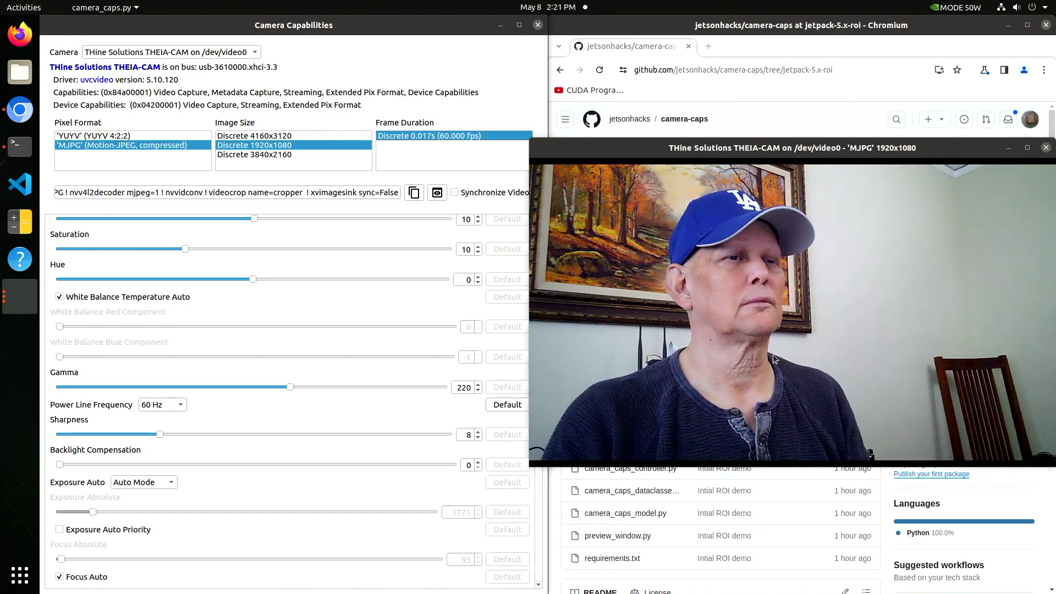
click(167, 52)
click(171, 78)
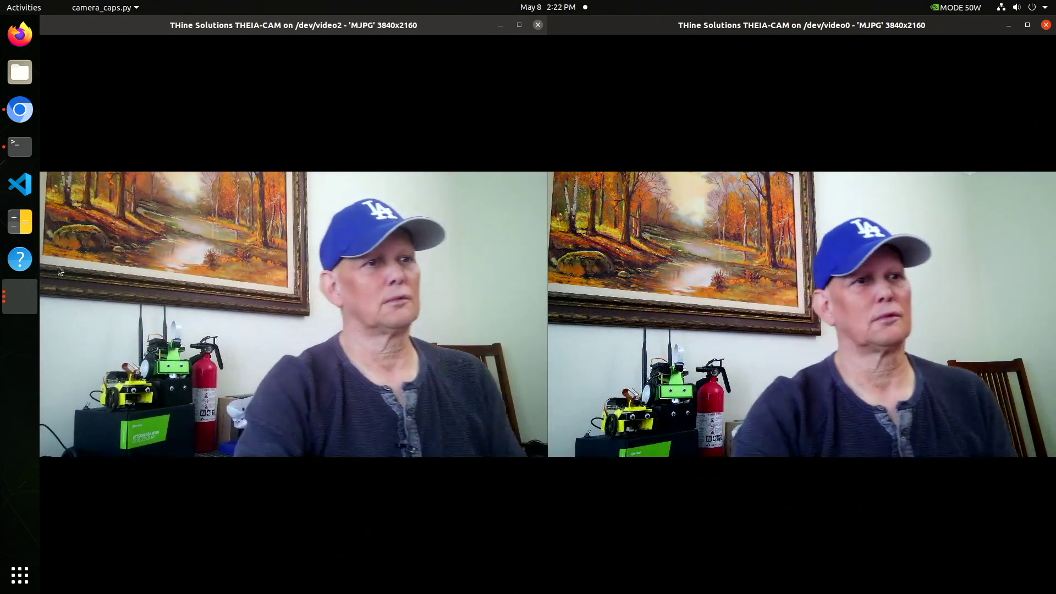
Select a region of interest around the robots and fire extinguisher in both the /dev/video2 and /dev/video0 MJPG 3840x2160 previews.
click(77, 336)
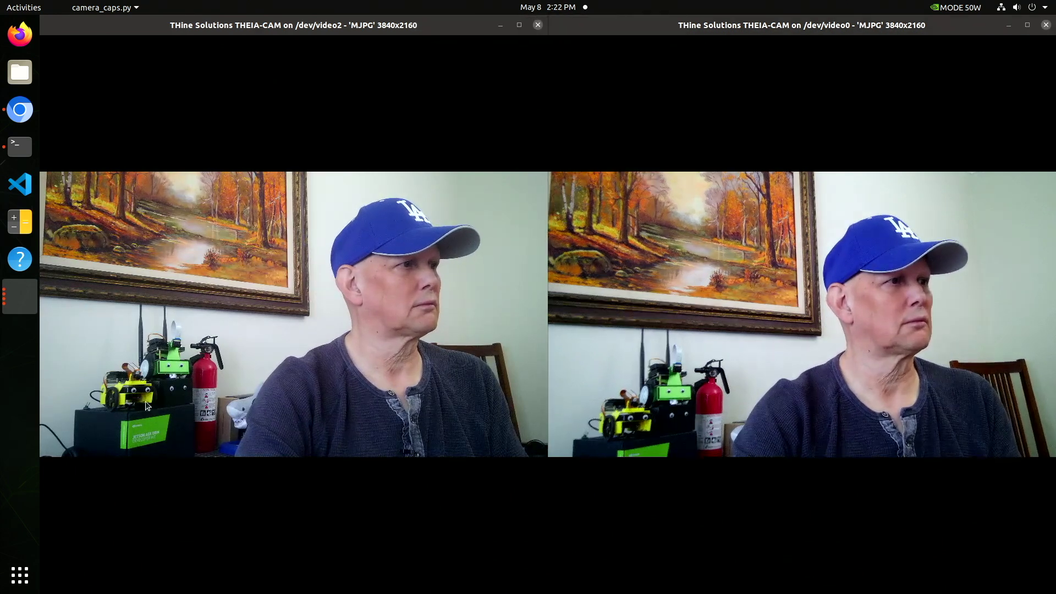
drag(82, 321, 247, 450)
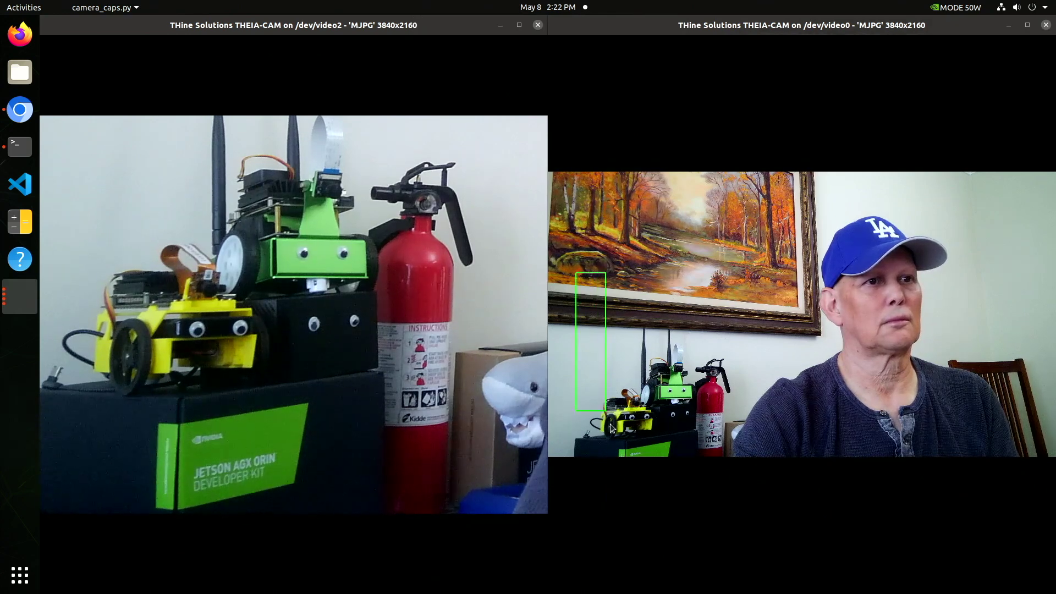
drag(612, 428, 749, 460)
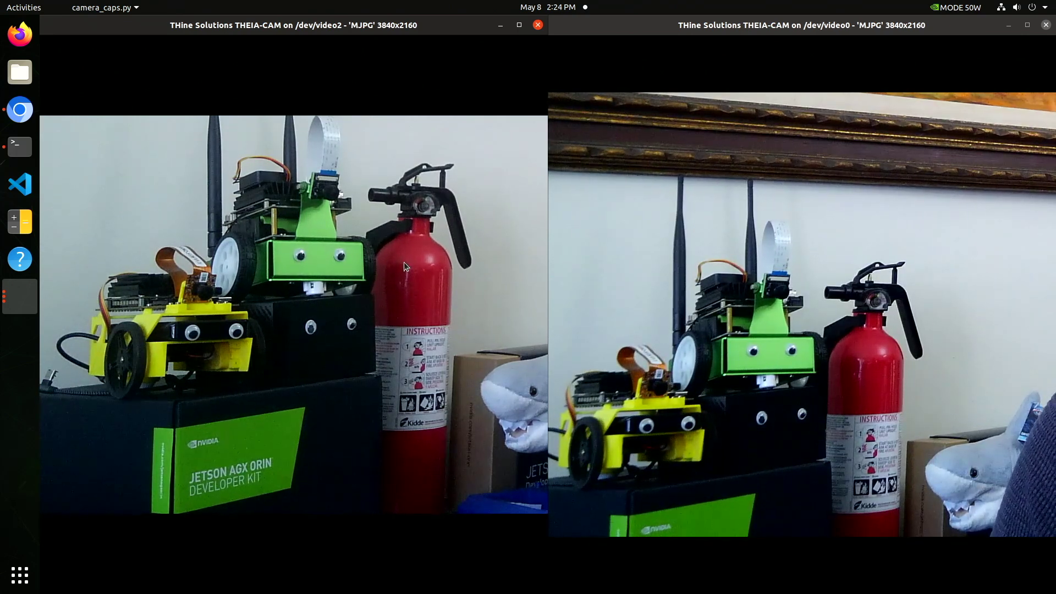
Move the /dev/video2 preview off the settings, and choose MJPG 1920x1080 for the HD Pro Webcam C920 on /dev/video4.
drag(221, 25, 595, 95)
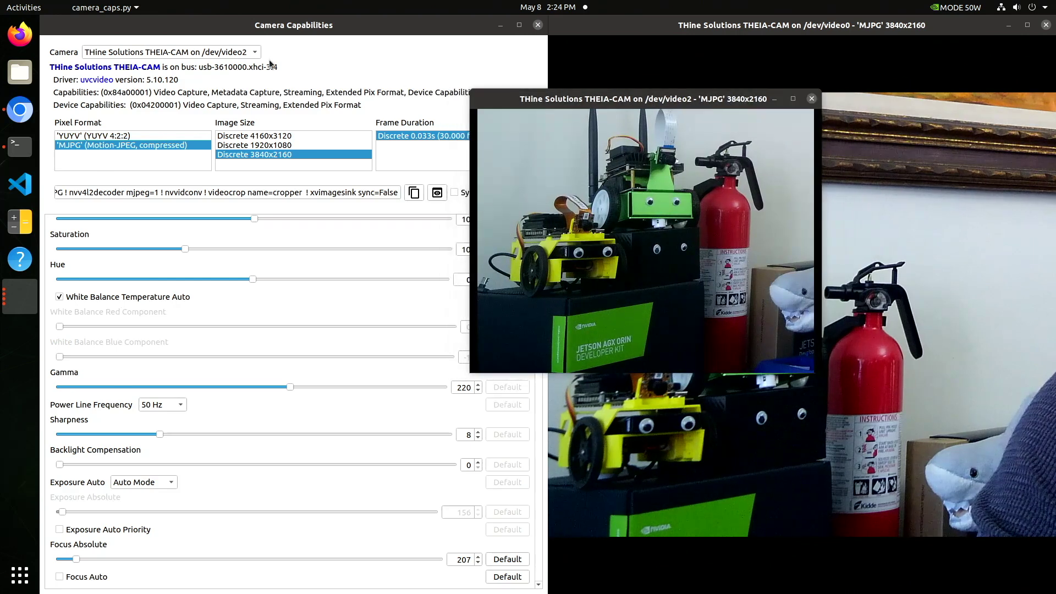
click(207, 55)
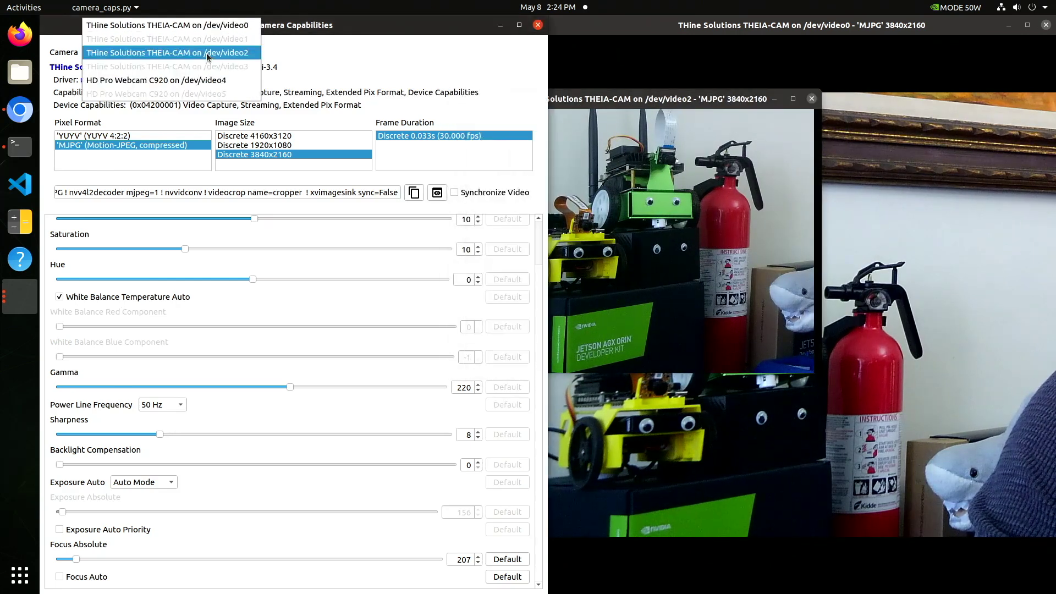
click(202, 82)
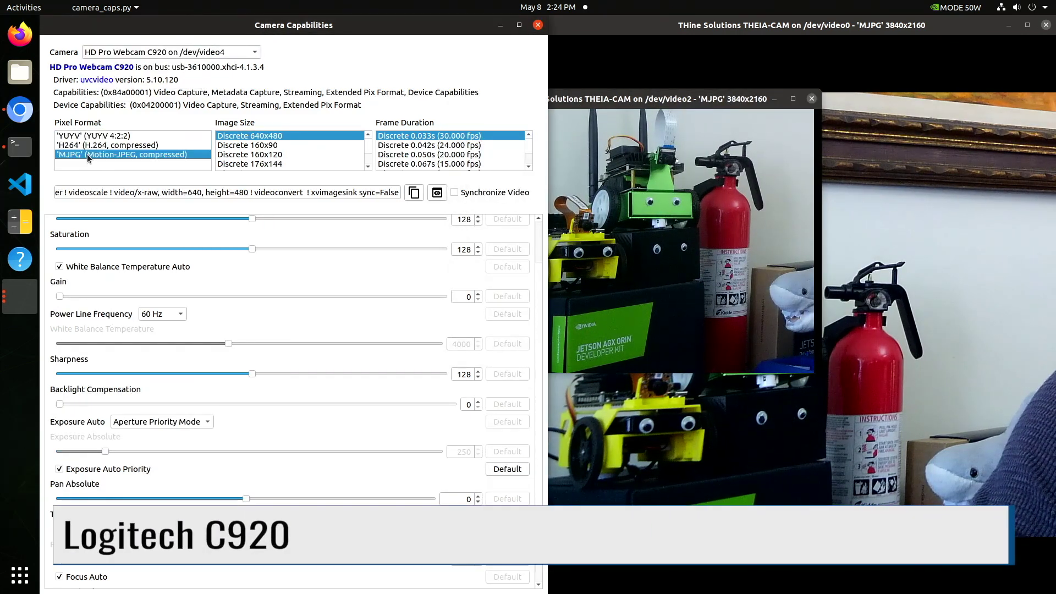
click(276, 164)
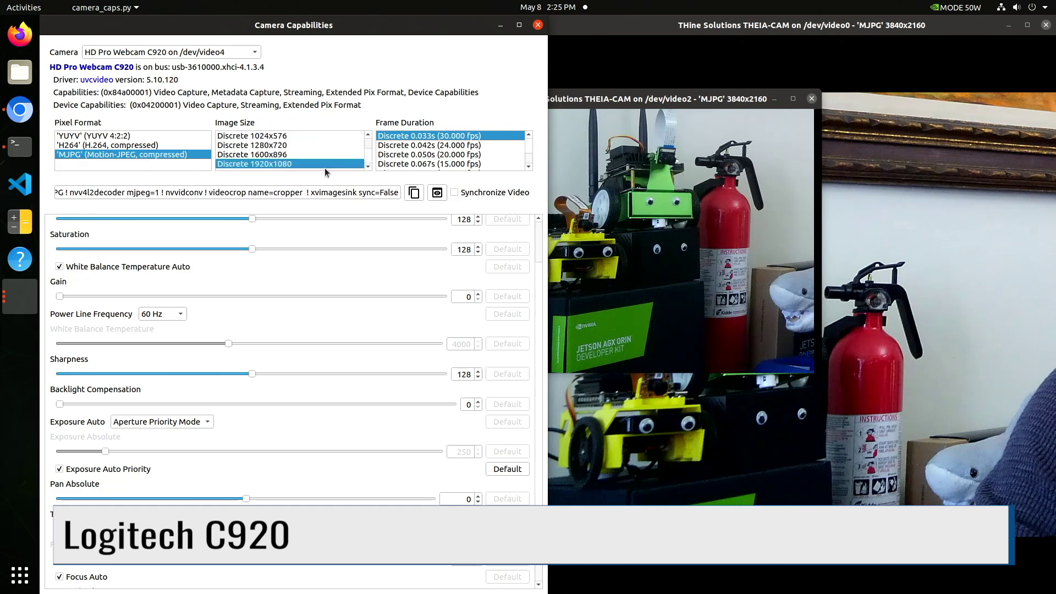
Preview the C920's MJPG 1920x1080 stream on /dev/video4 and shift its preview window slightly over the settings.
click(438, 193)
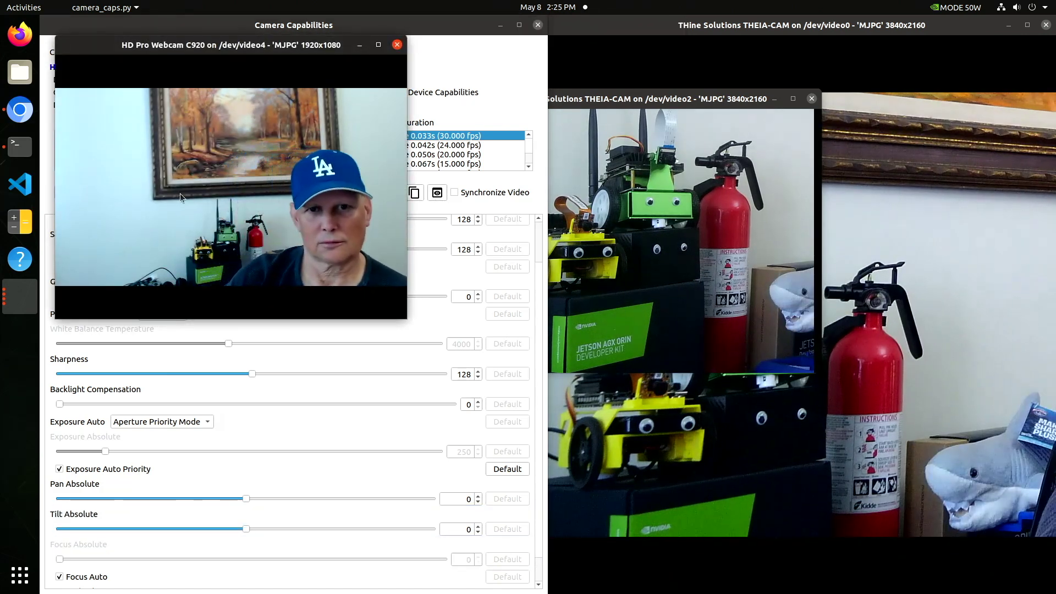
drag(207, 44, 237, 66)
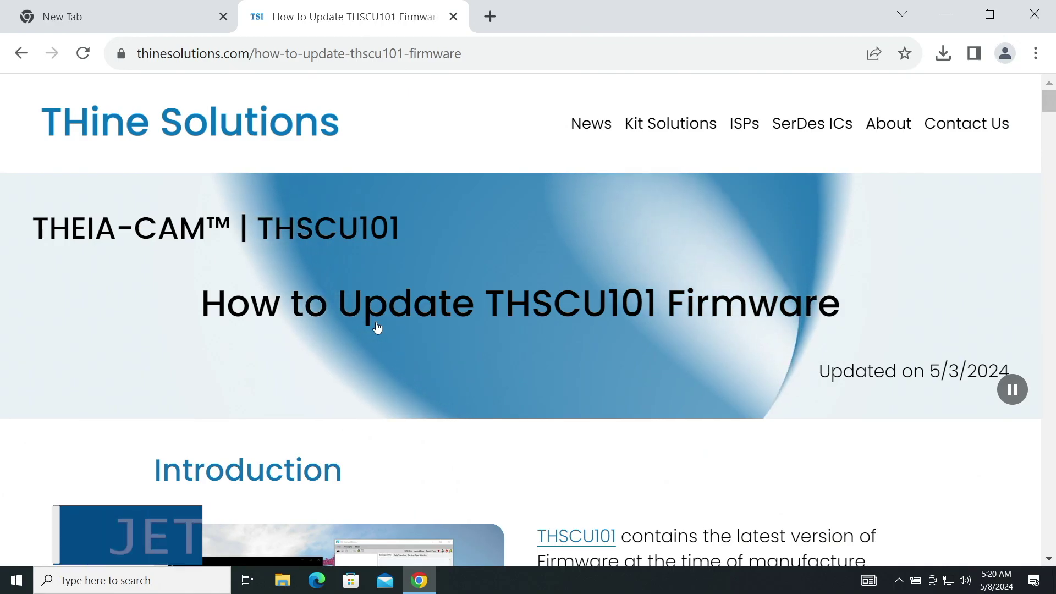
Download the latest THSCU101 Firmware Binary from THine Solutions' firmware update page in Chrome.
scroll(378, 328, down, 3)
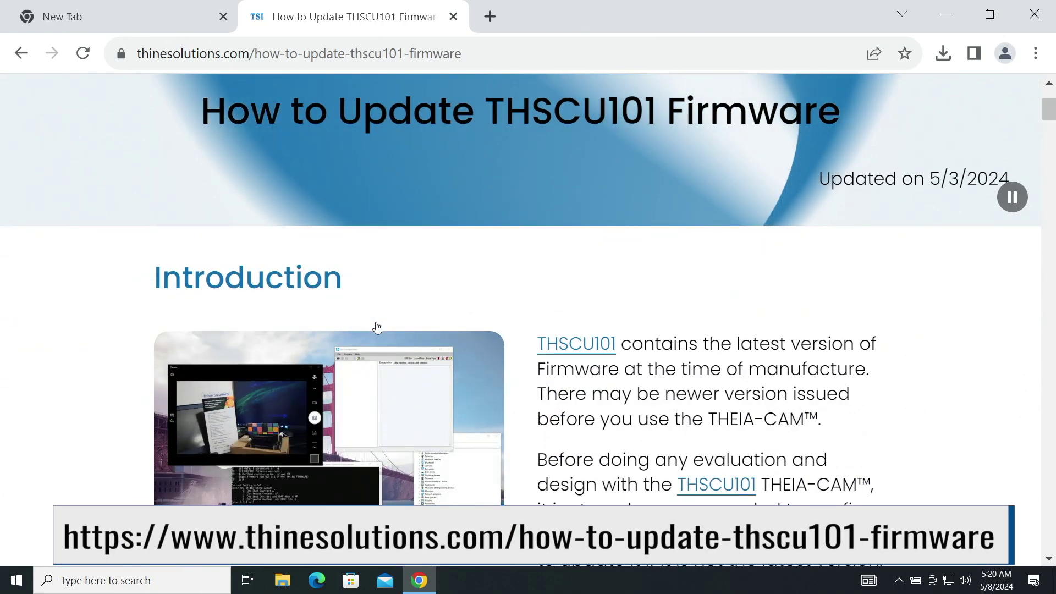
scroll(377, 328, down, 2)
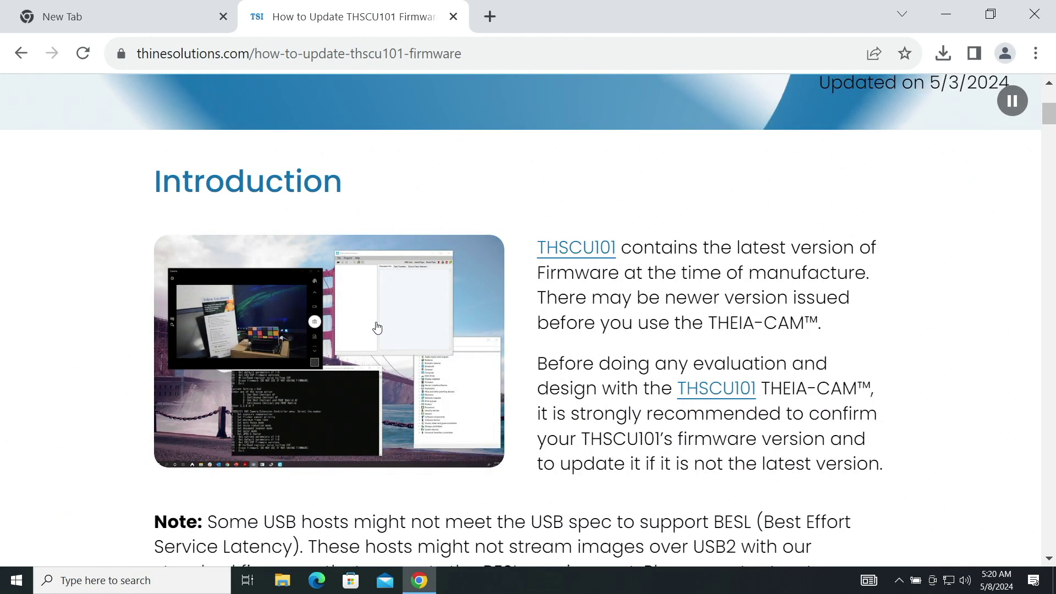
scroll(377, 328, down, 3)
scroll(377, 328, down, 10)
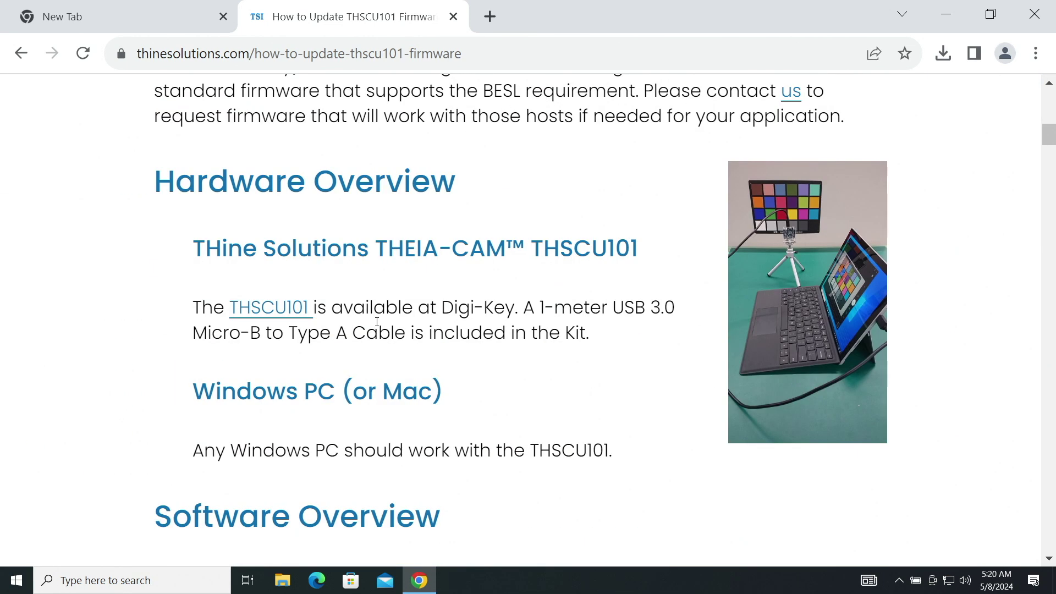
scroll(377, 328, down, 2)
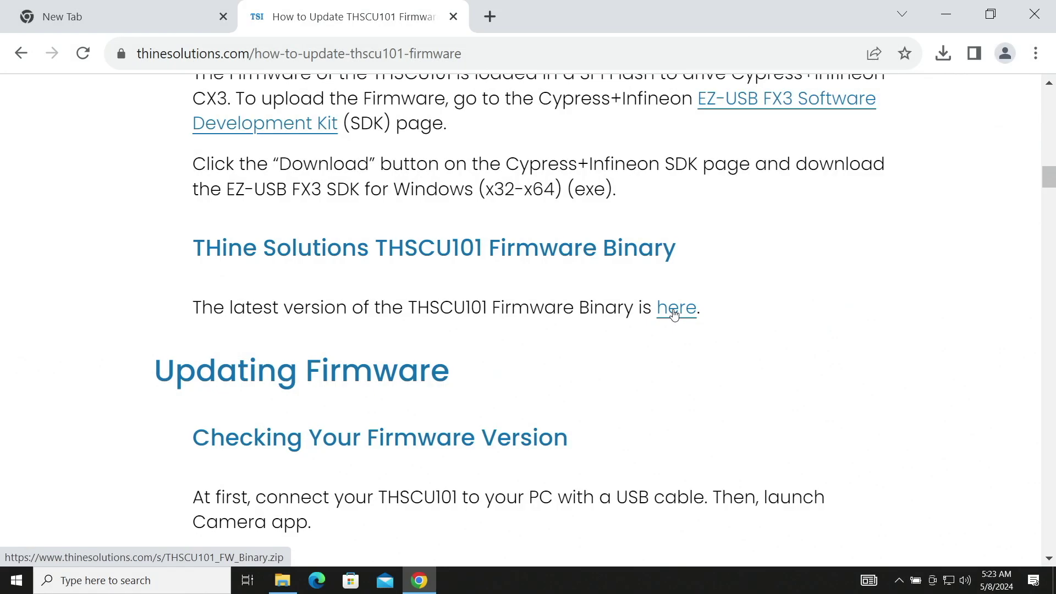
click(675, 314)
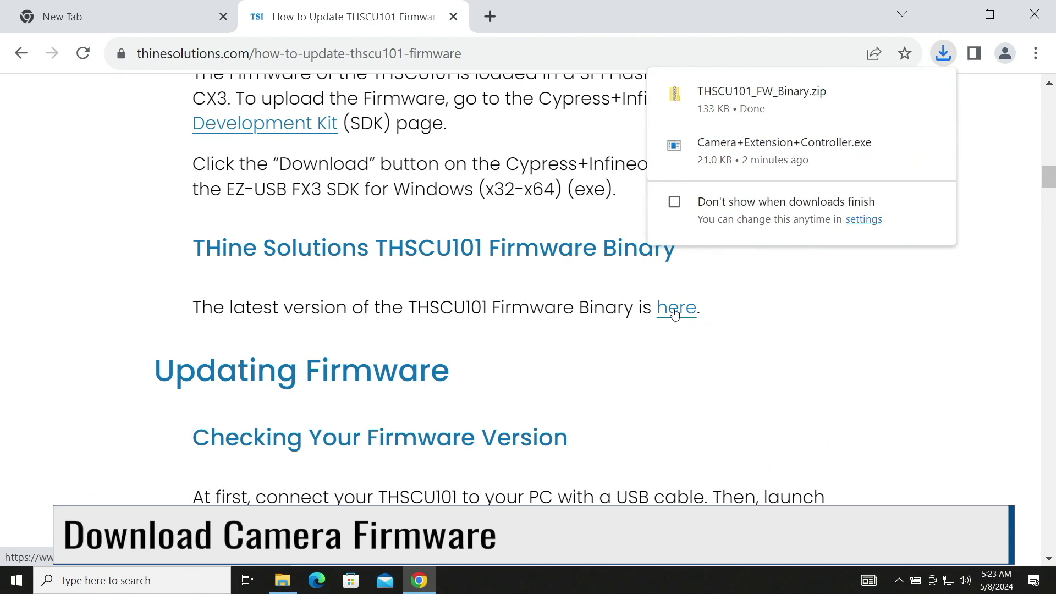
Run the downloaded Camera+Extension+Controller application and allow it past the Windows SmartScreen block.
double_click(223, 186)
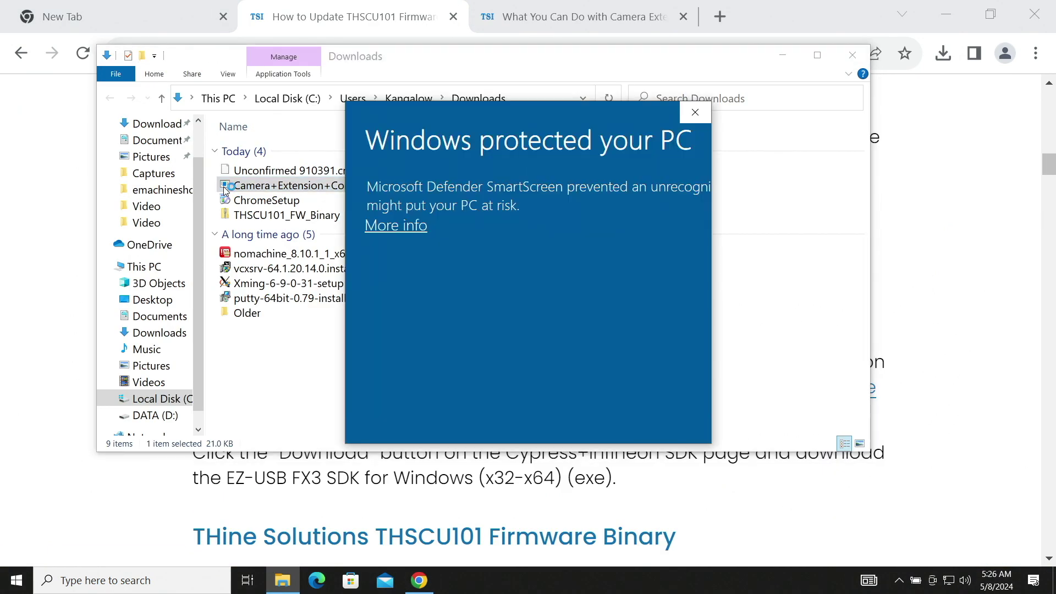
drag(710, 331, 999, 324)
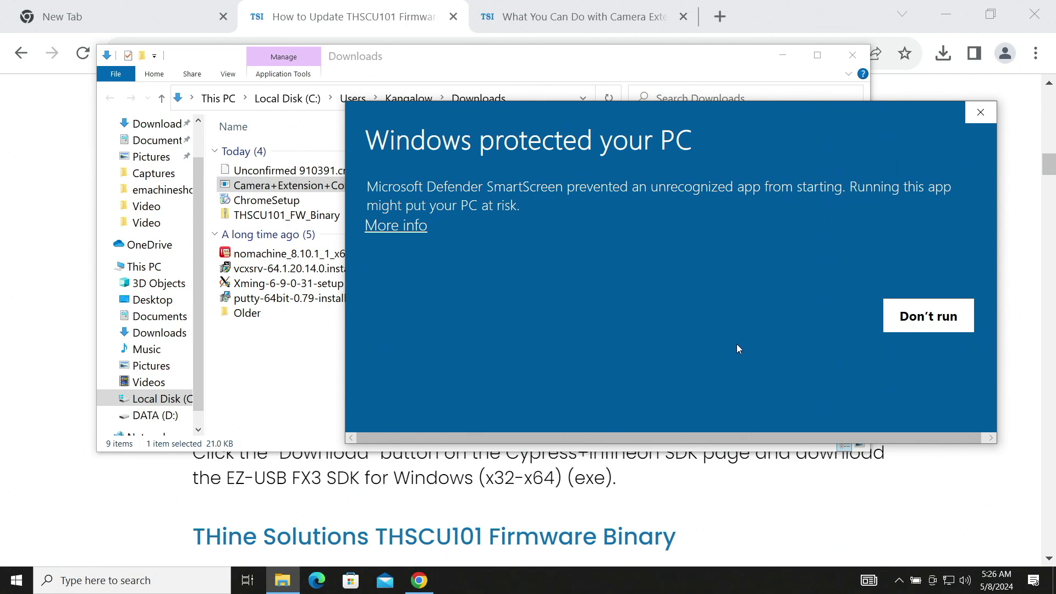
click(424, 226)
click(764, 318)
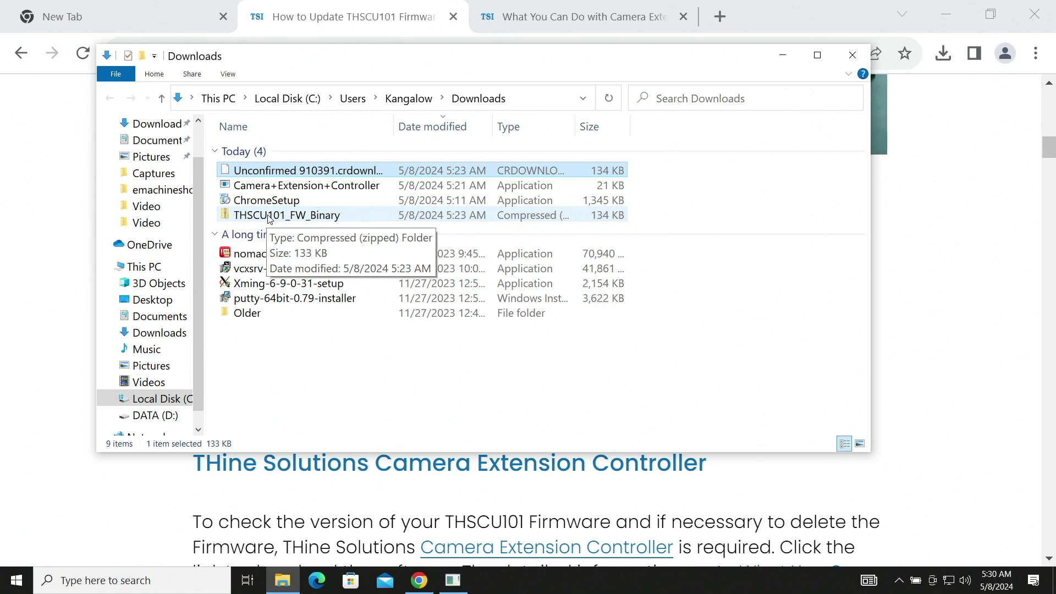
Open the downloaded THSCU101_FW_Binary archive and look inside its THSCU101_FW_Binary folder.
double_click(270, 219)
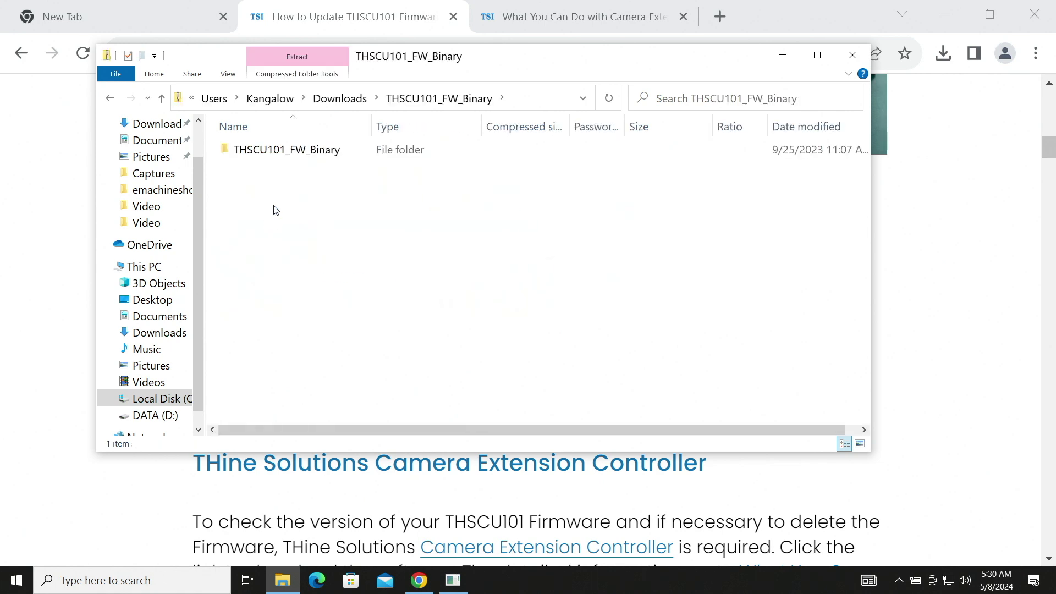
double_click(274, 148)
double_click(250, 147)
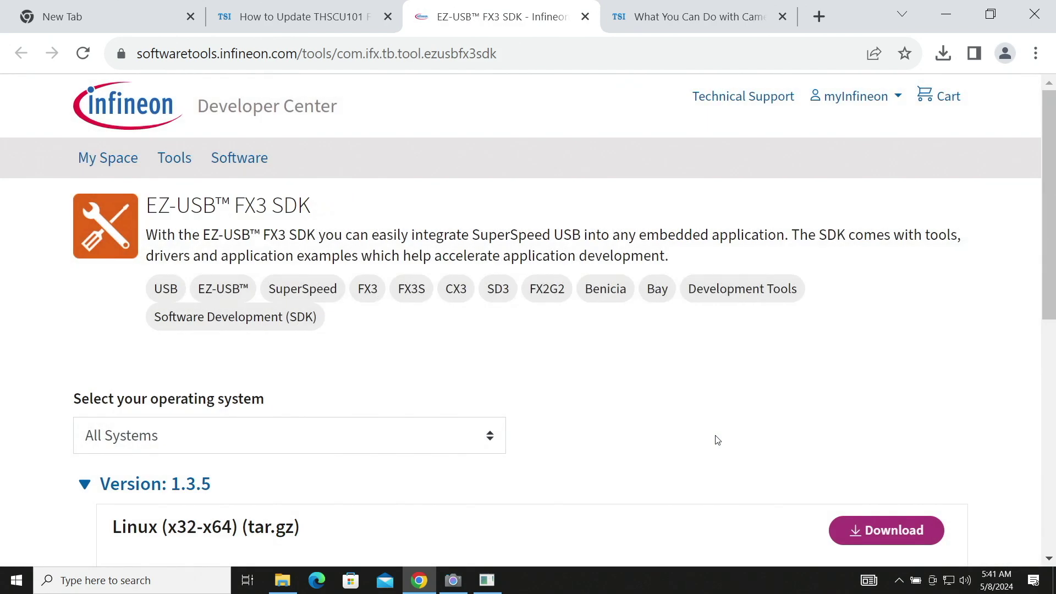
Get the Windows EZ-USB FX3 SDK 1.3.5 from Infineon, run its installer and allow it to make changes to the device.
scroll(707, 419, down, 10)
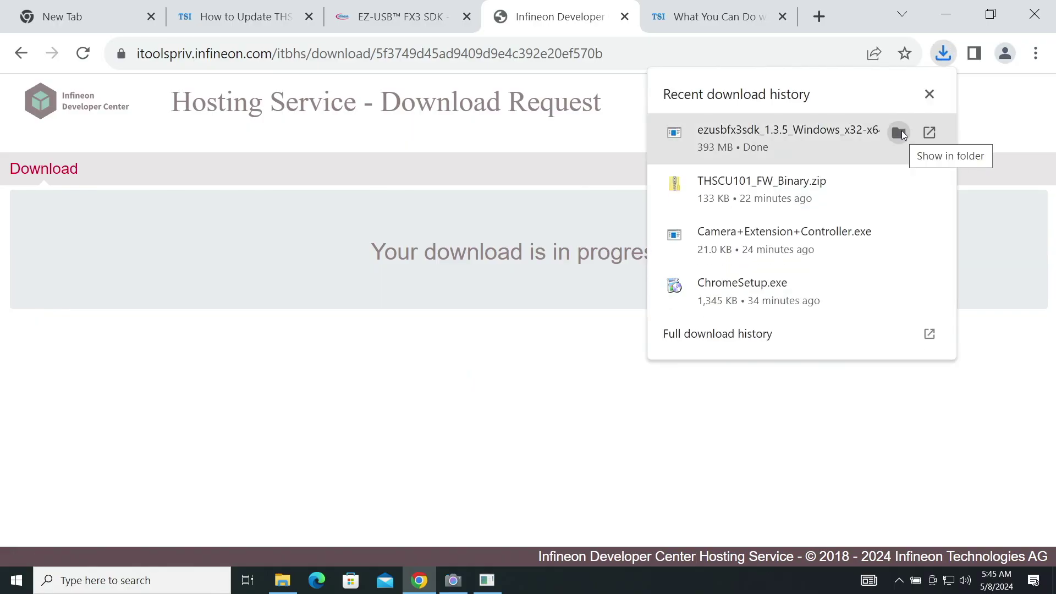
click(900, 133)
double_click(286, 186)
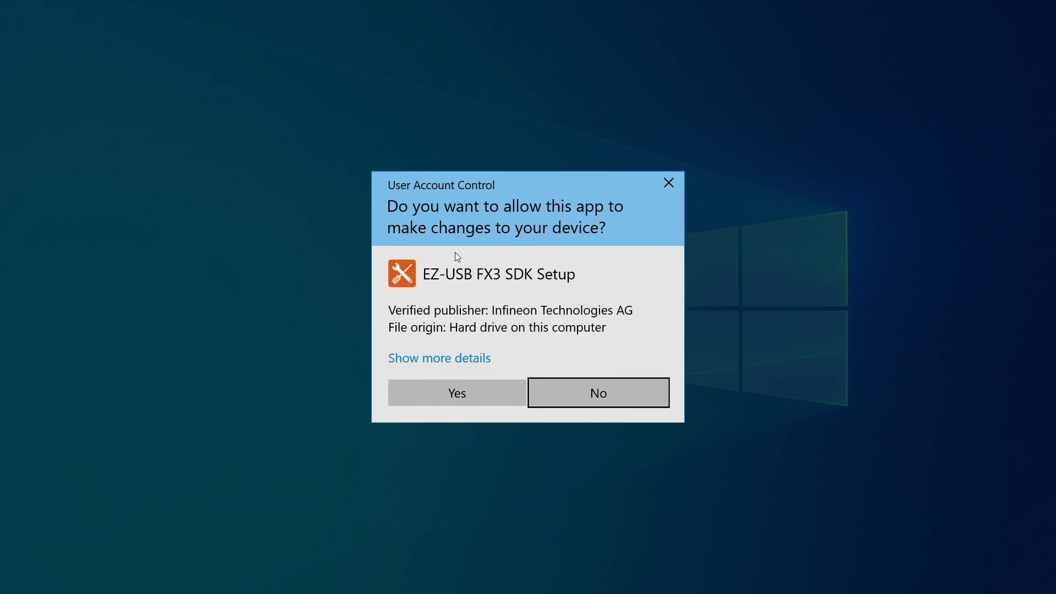
click(457, 393)
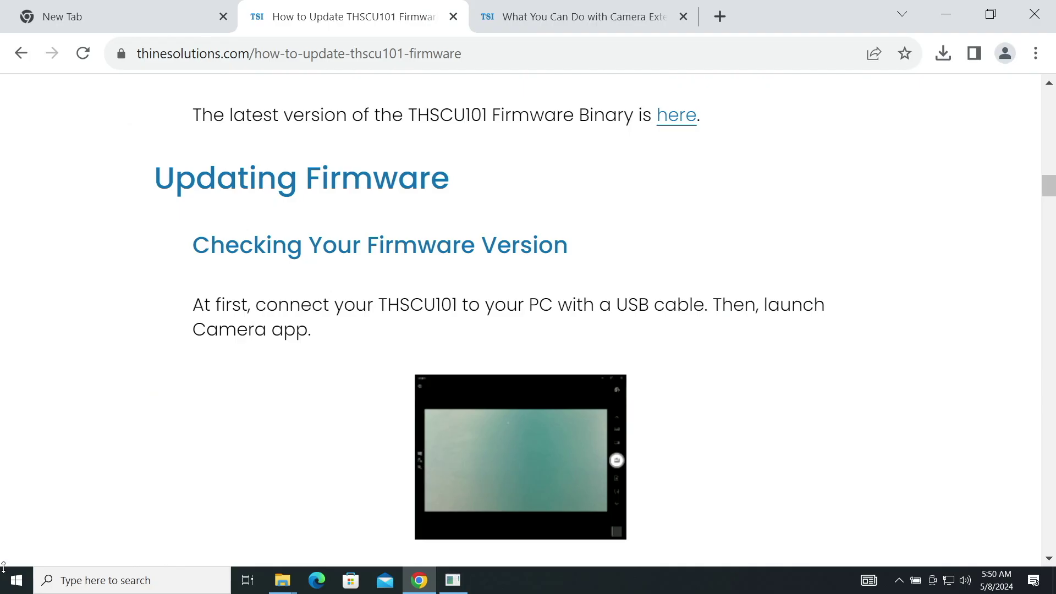
Launch the Windows Camera app and switch it from the front-facing camera to CX3-UVC.
click(66, 579)
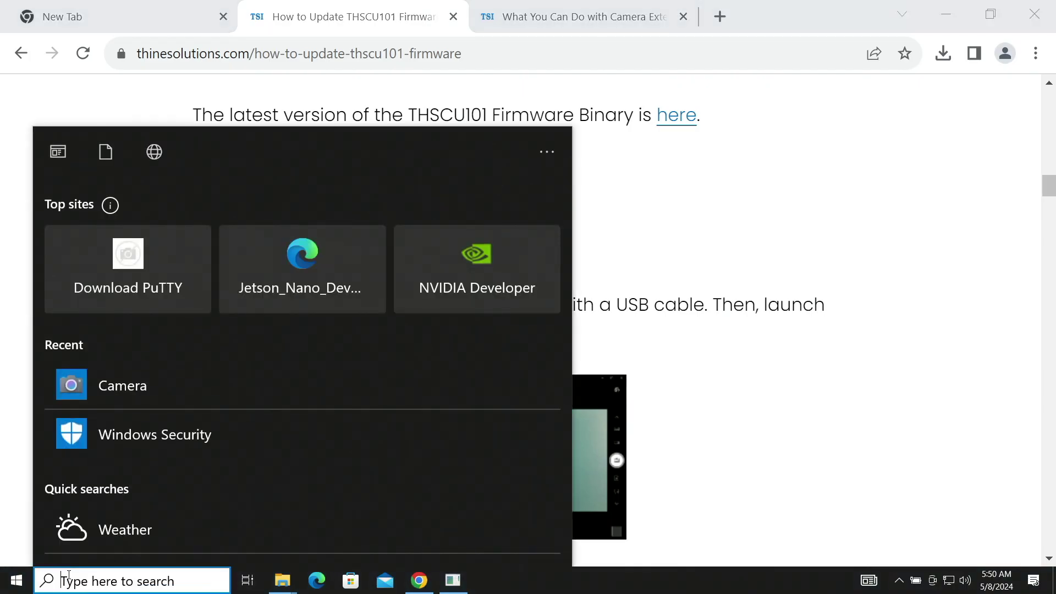
text(cam)
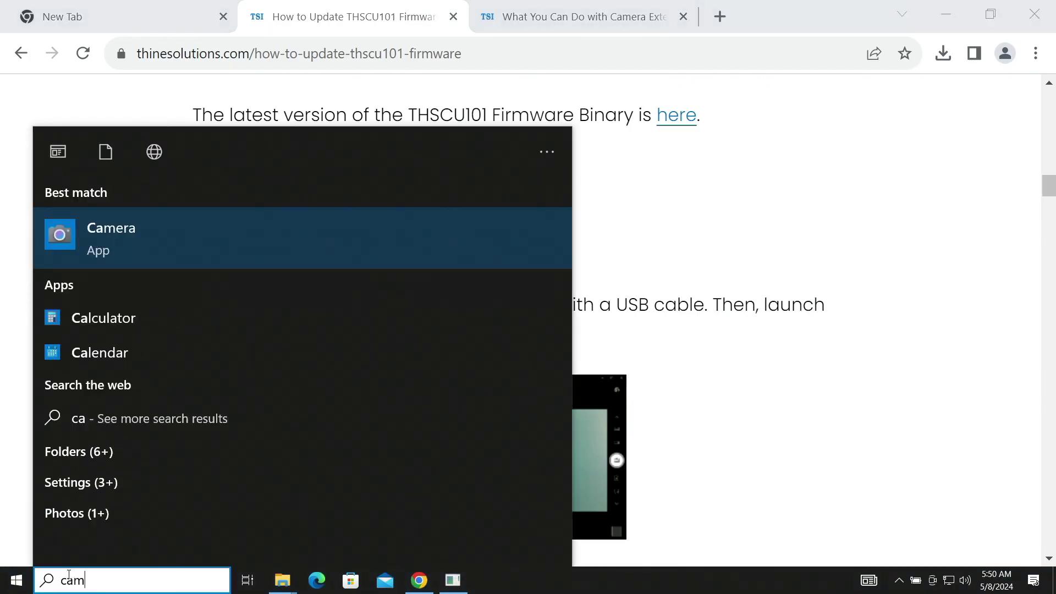
click(127, 245)
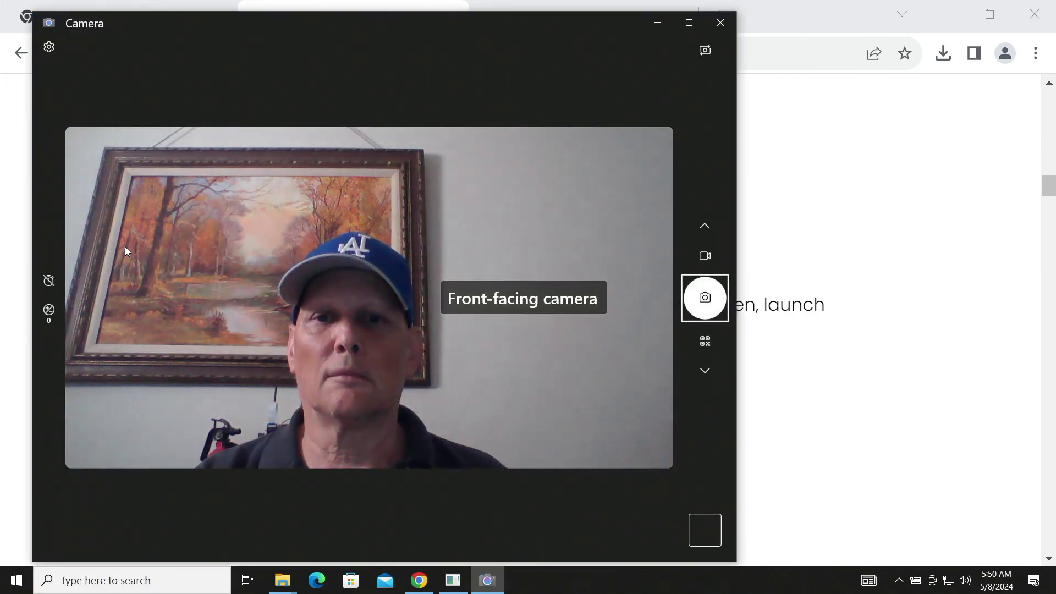
click(699, 52)
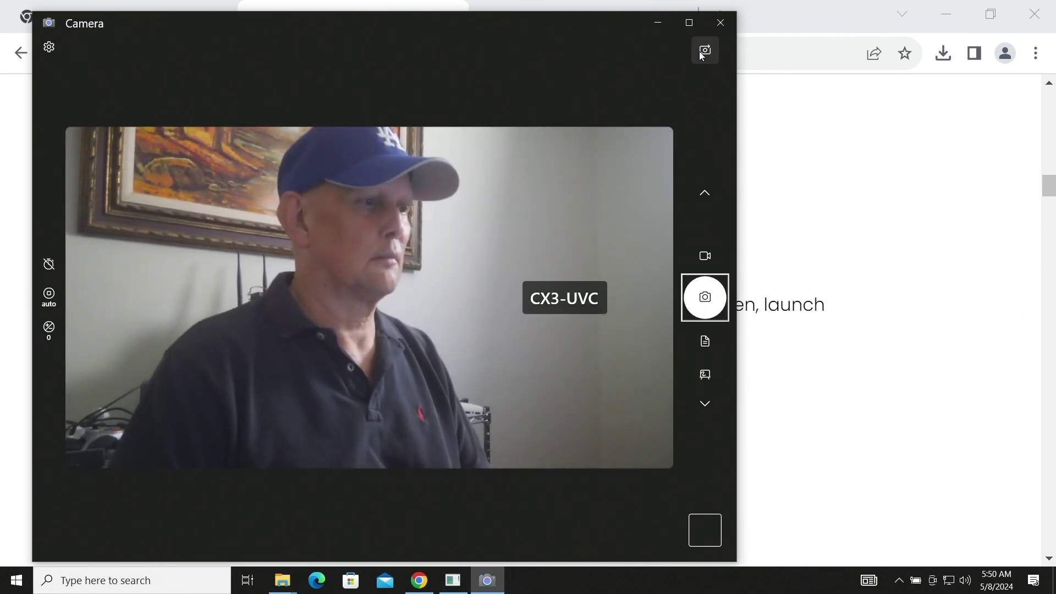
Follow the update instructions to launch Camera+Extension+Controller from Downloads, and get the CX3/ISP firmware versions with option 40.
click(800, 168)
scroll(809, 169, down, 5)
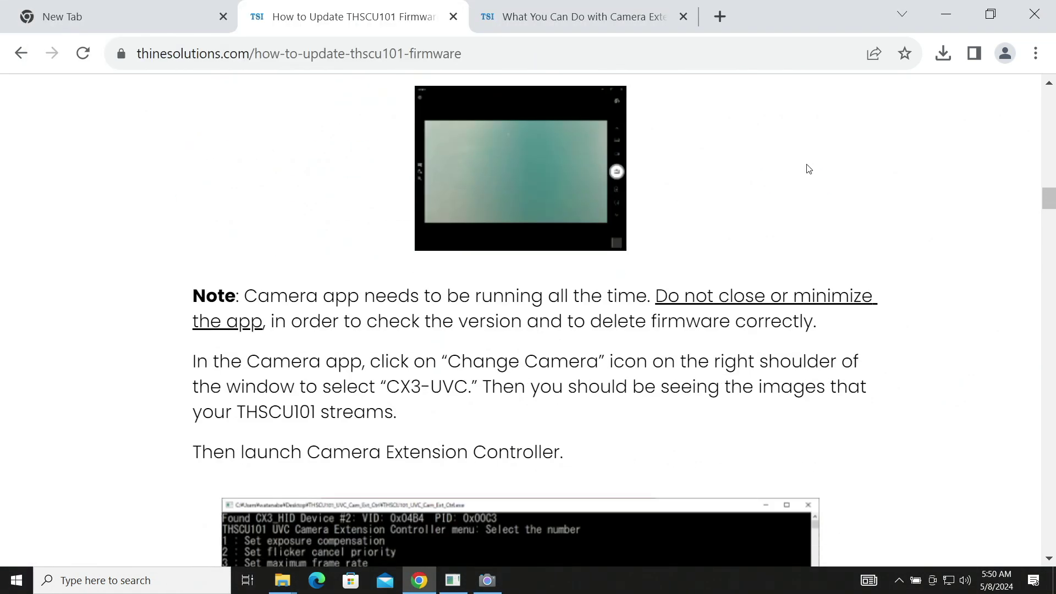
scroll(809, 168, down, 5)
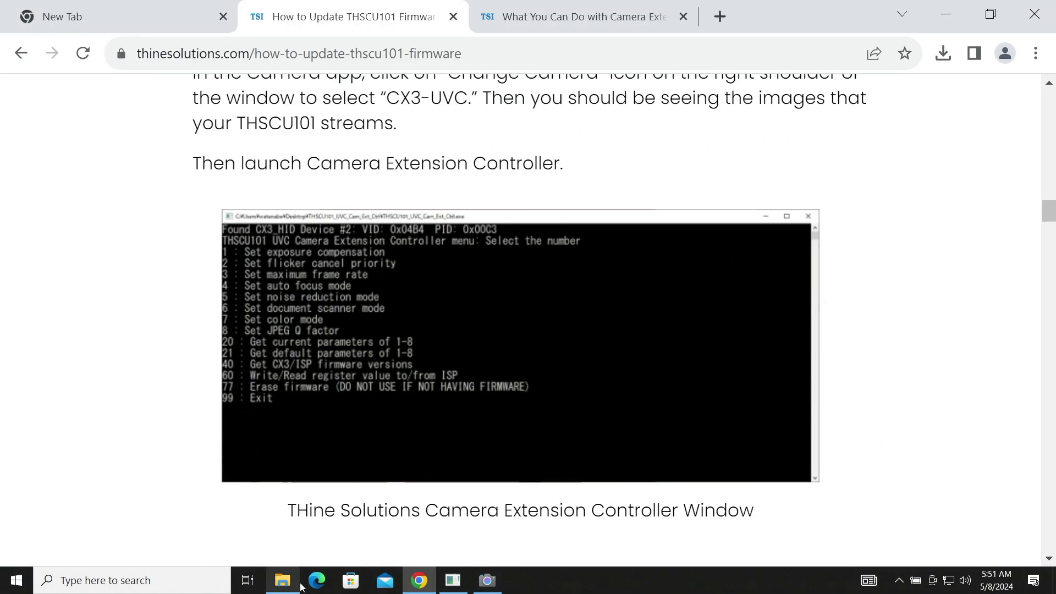
click(285, 585)
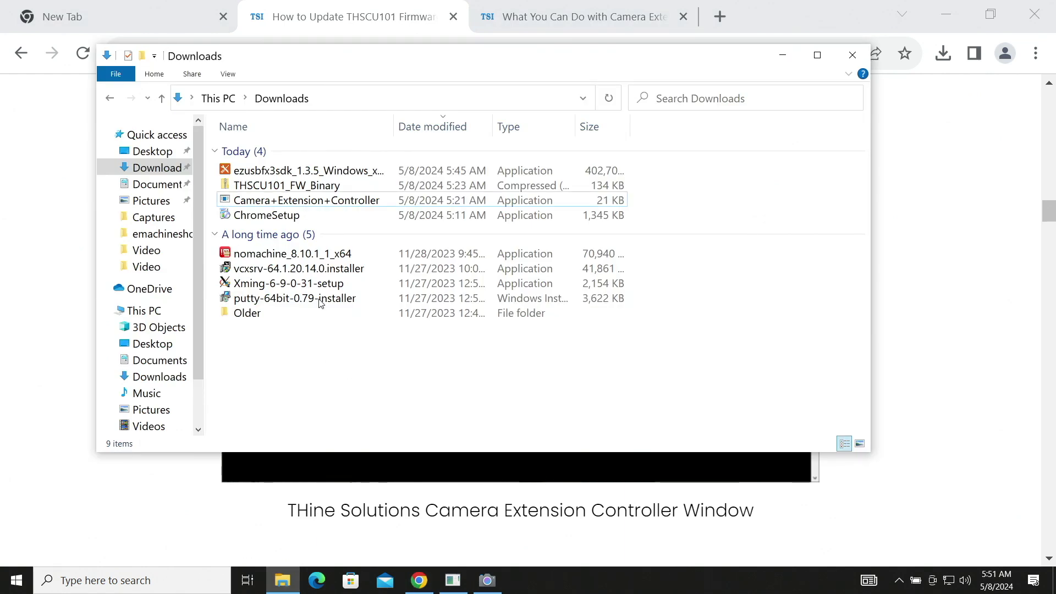
click(301, 204)
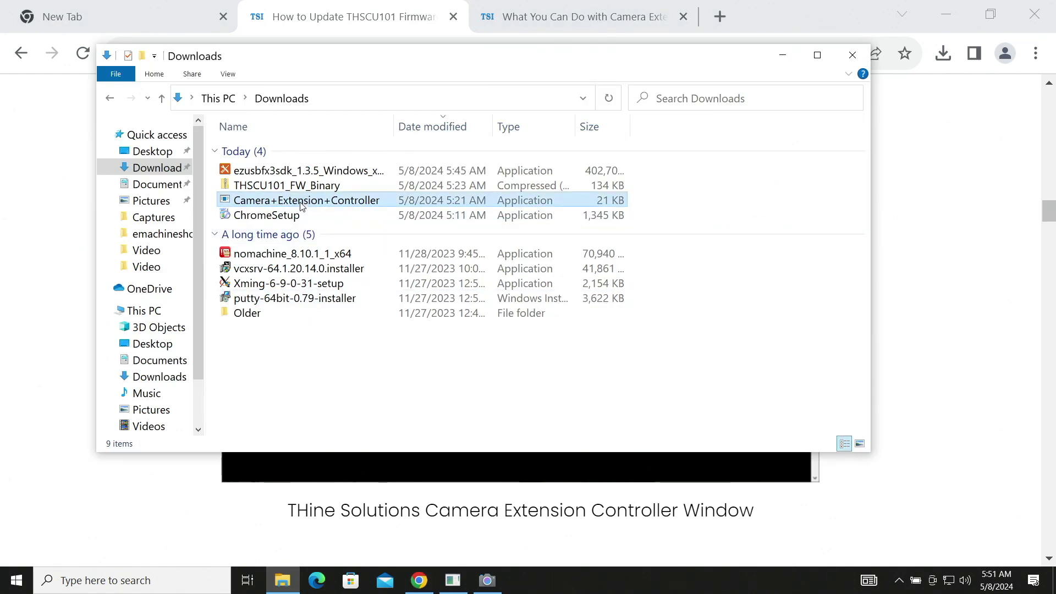
double_click(300, 203)
text(40)
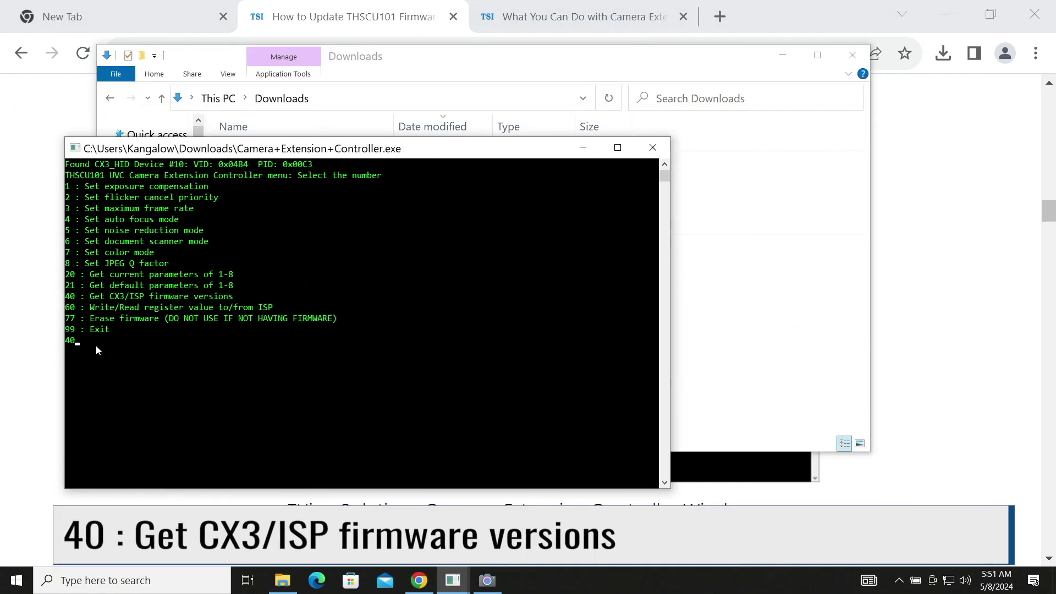
key(Return)
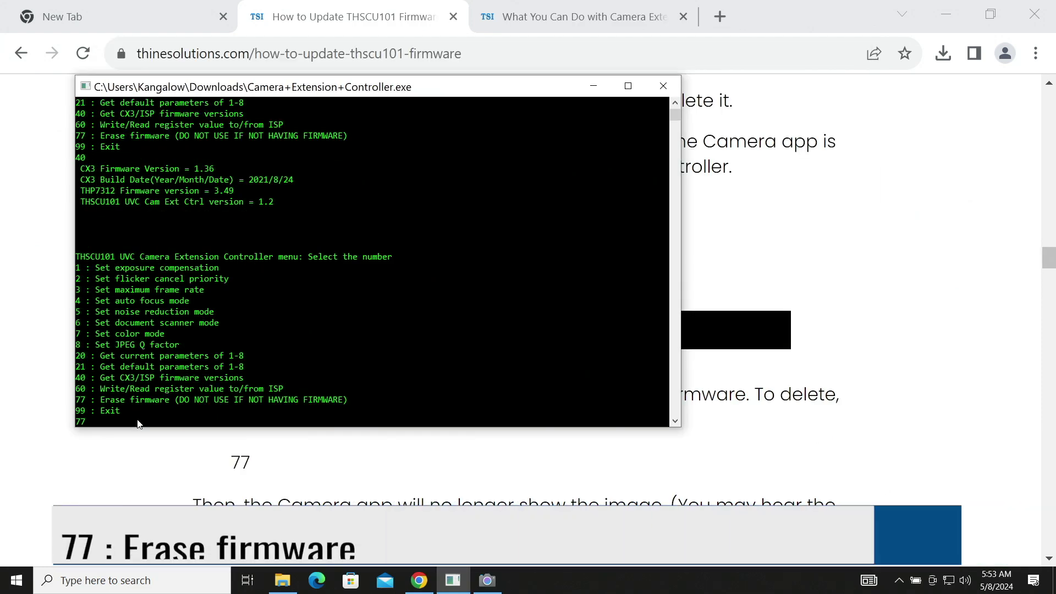
Erase the camera's firmware from Flash ROM with option 77, confirming the erasure with 77.
text(77)
key(Return)
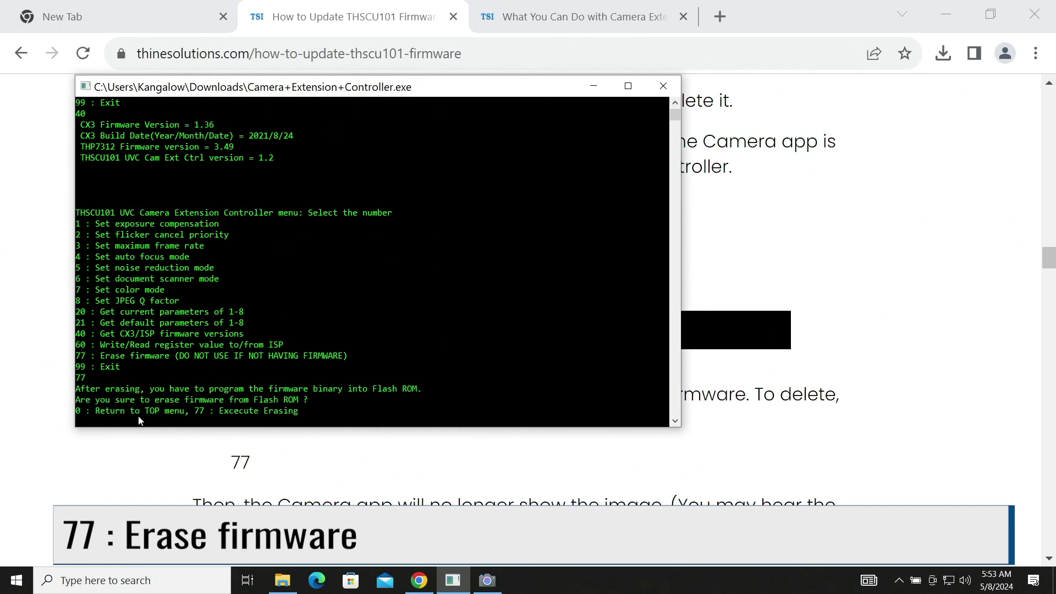
text(77)
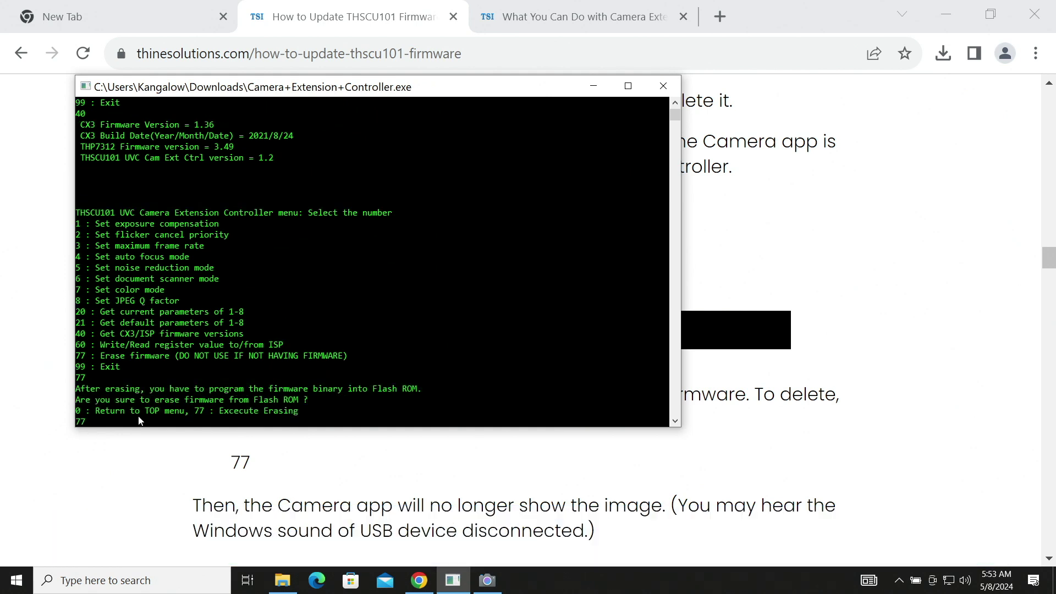
key(Return)
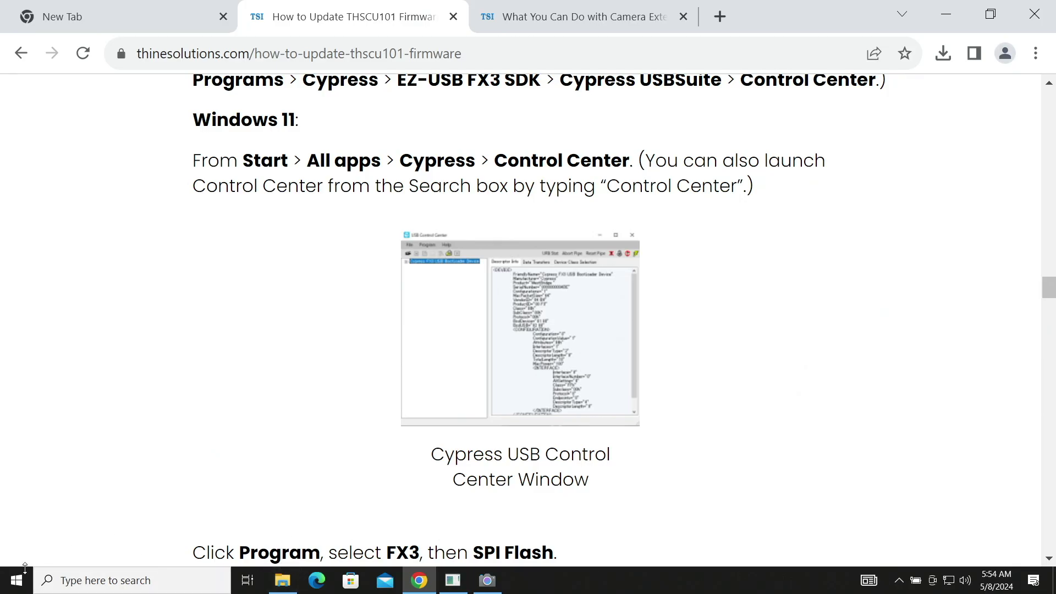
Launch Control Center from the Cypress programs installed on the PC.
click(25, 570)
scroll(102, 440, down, 2)
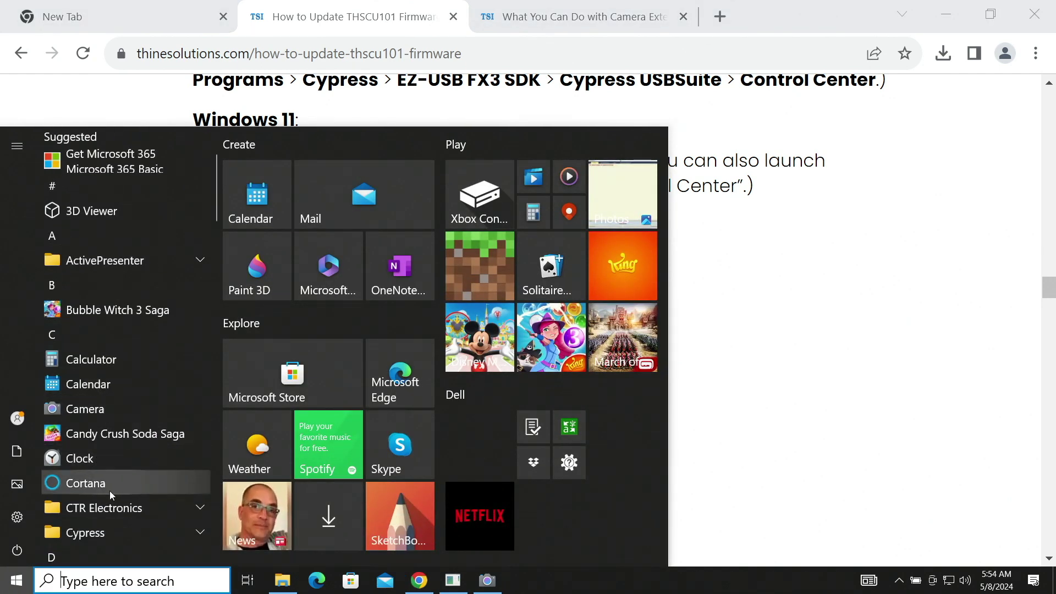
scroll(110, 491, down, 3)
click(115, 333)
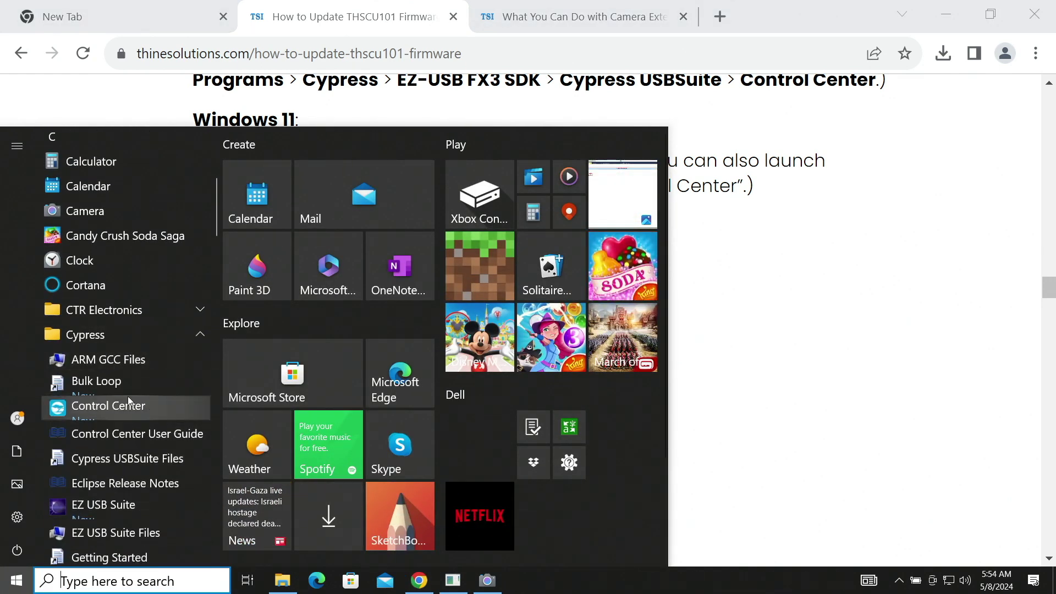
click(125, 410)
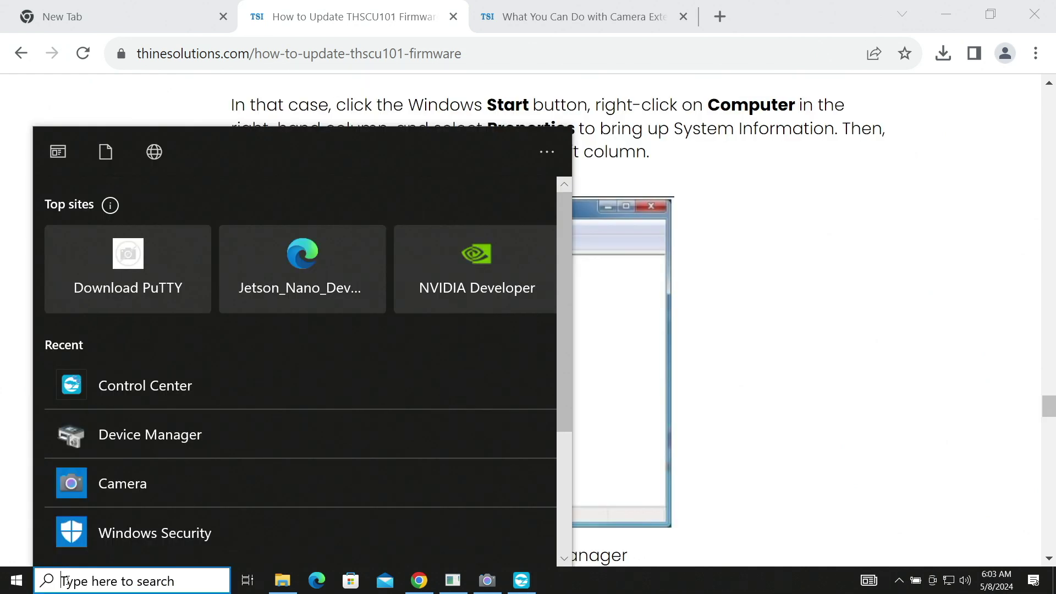
Launch Device Manager and start a driver update from the properties of the WestBridge device under Other devices.
text(Devic)
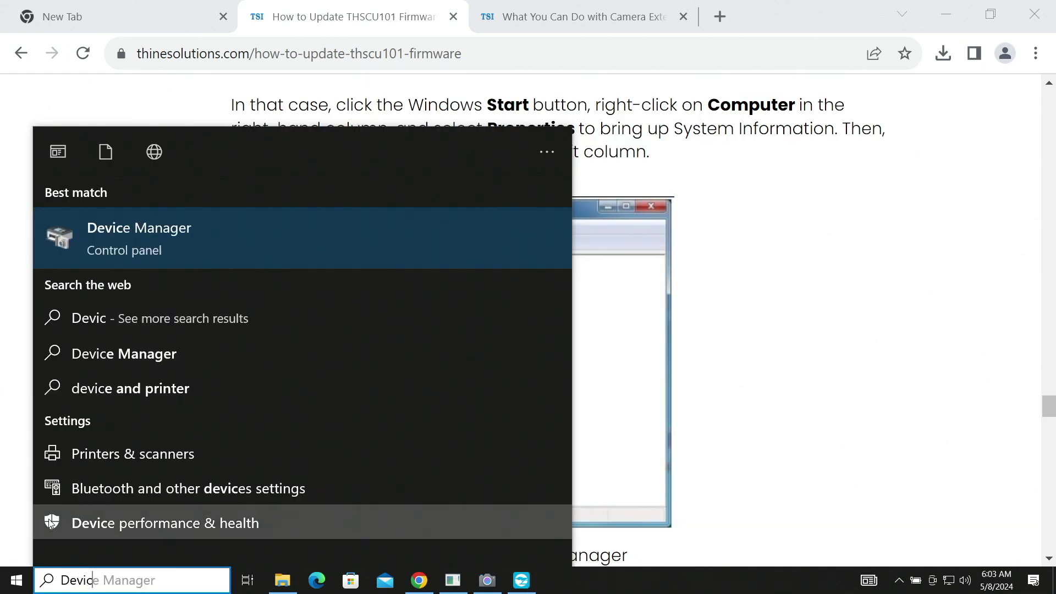
click(218, 222)
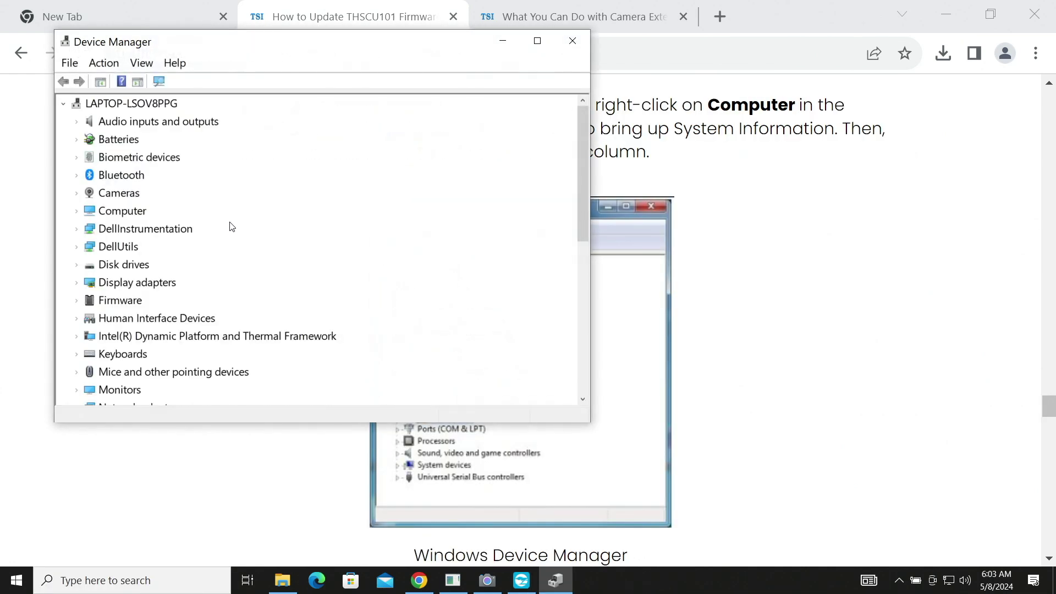
scroll(203, 233, down, 4)
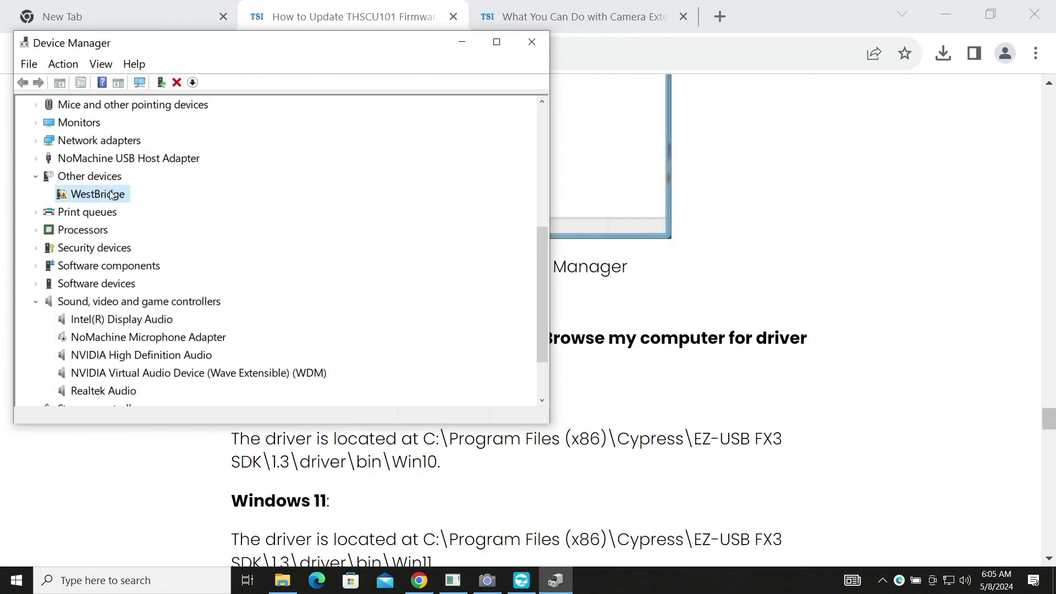
right_click(112, 194)
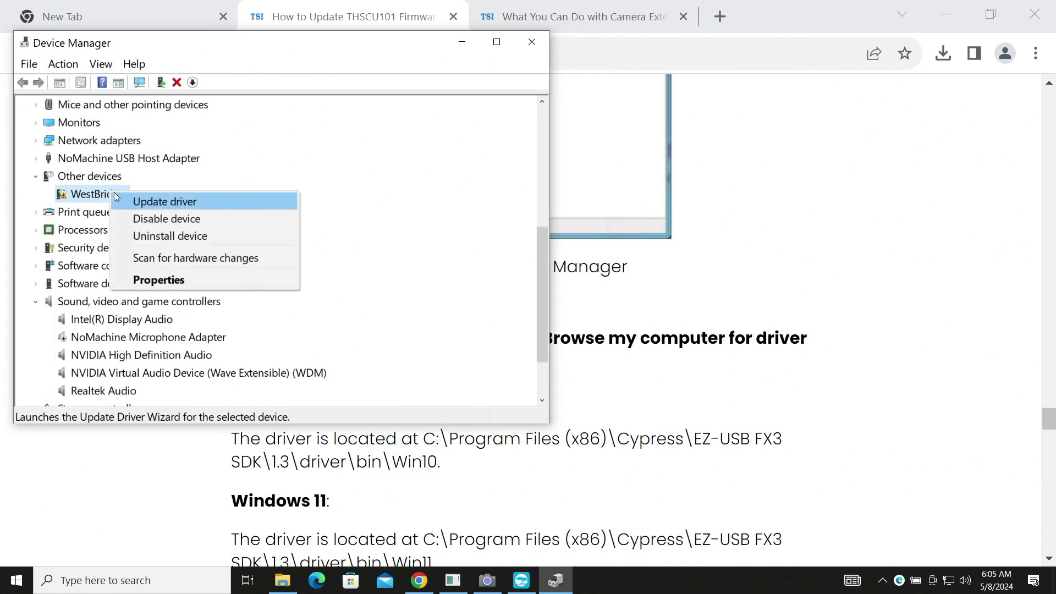
click(155, 277)
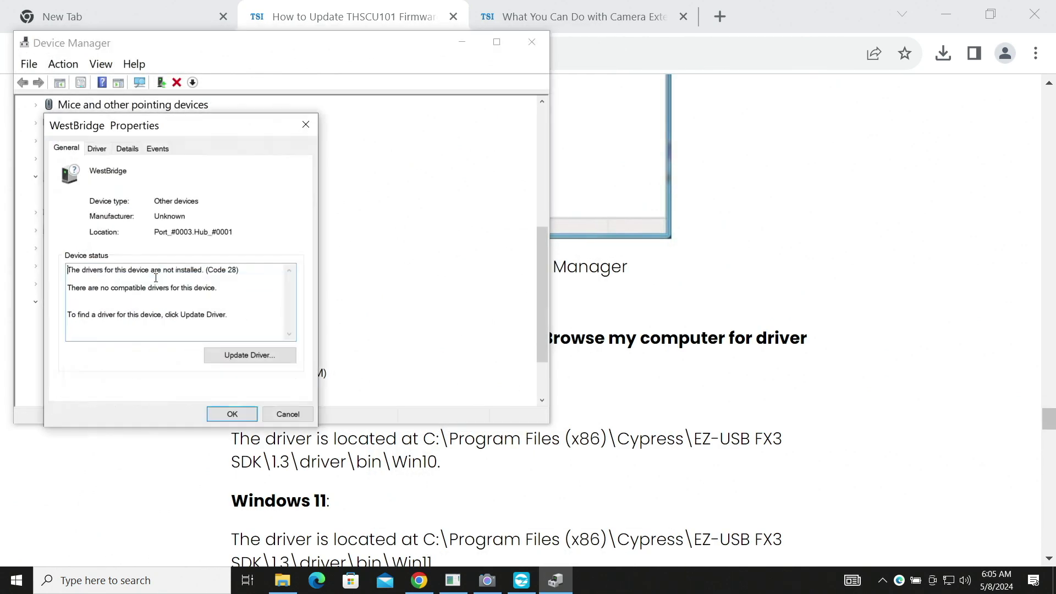
click(231, 359)
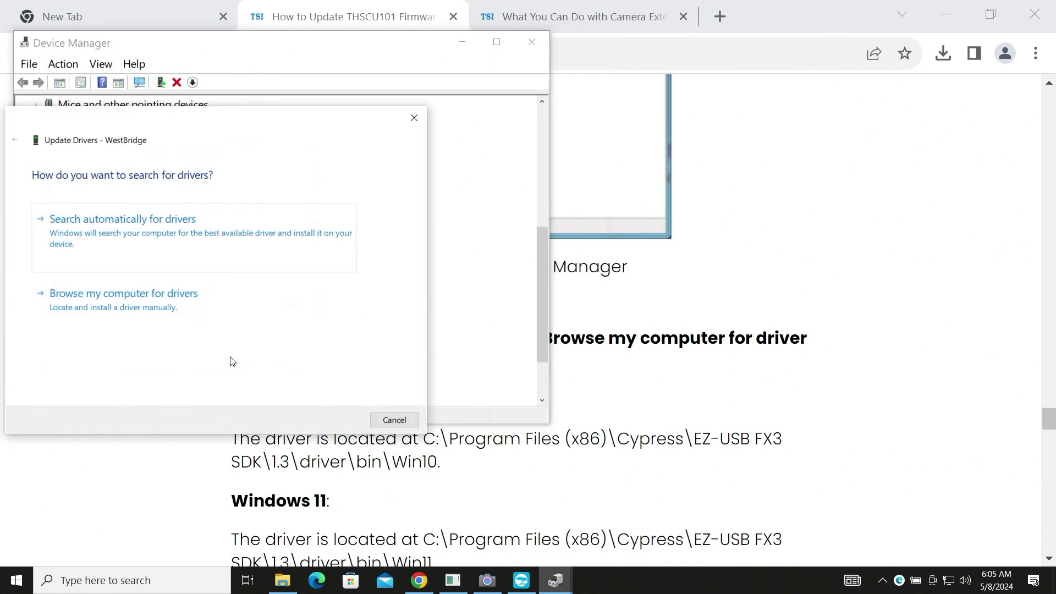
Install the WestBridge driver manually from C:\Program Files (x86)\Cypress\EZ-USB FX3 SDK\1.3\driver\bin\Win10\x64.
click(145, 301)
click(327, 231)
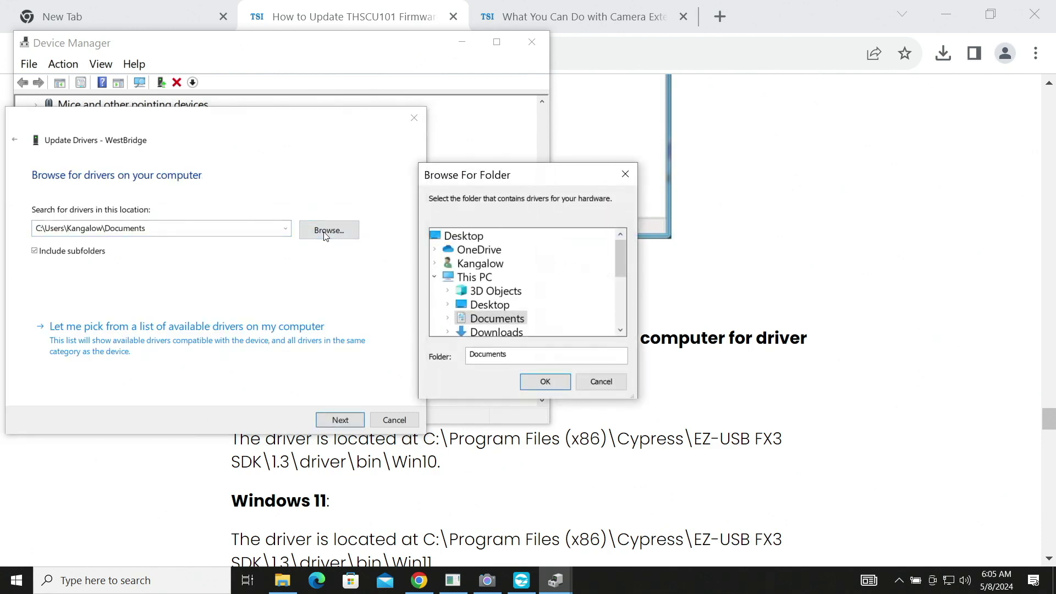
drag(488, 178, 156, 254)
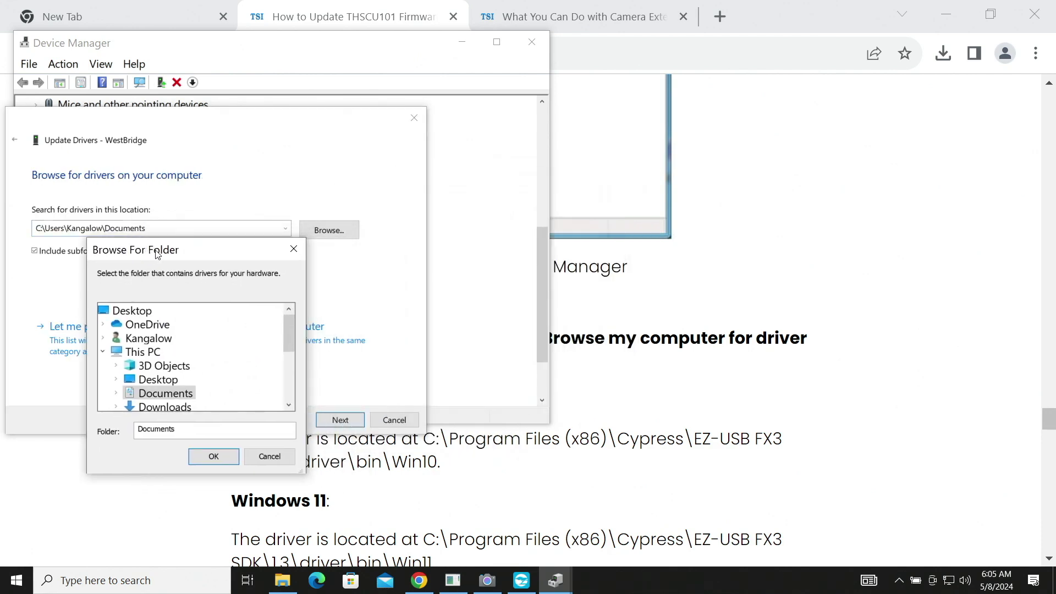
scroll(135, 353, down, 3)
scroll(136, 365, up, 3)
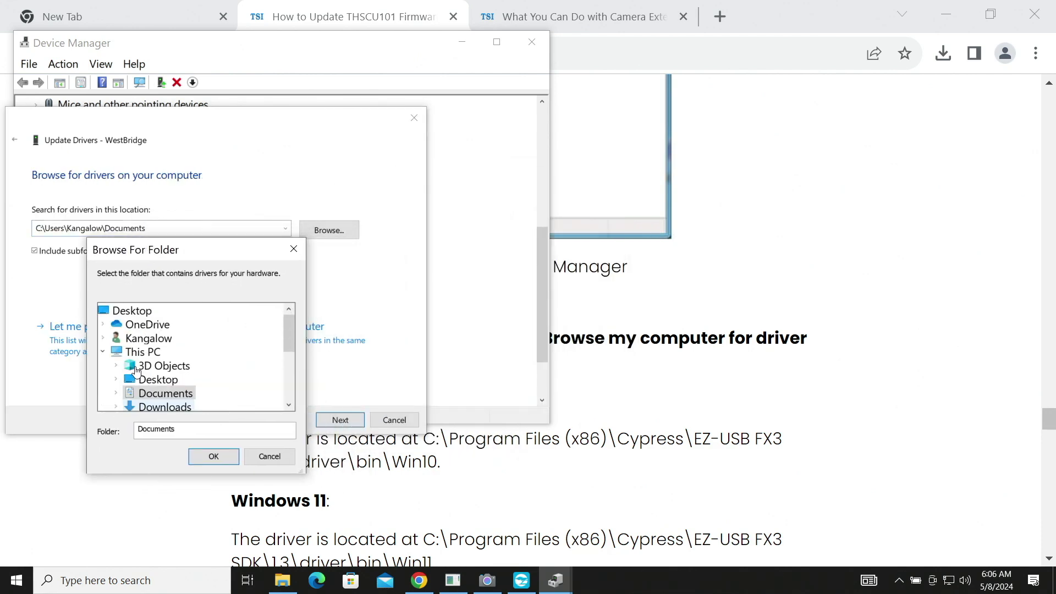
scroll(136, 366, down, 3)
double_click(165, 394)
double_click(209, 365)
click(214, 352)
scroll(208, 352, down, 3)
click(207, 331)
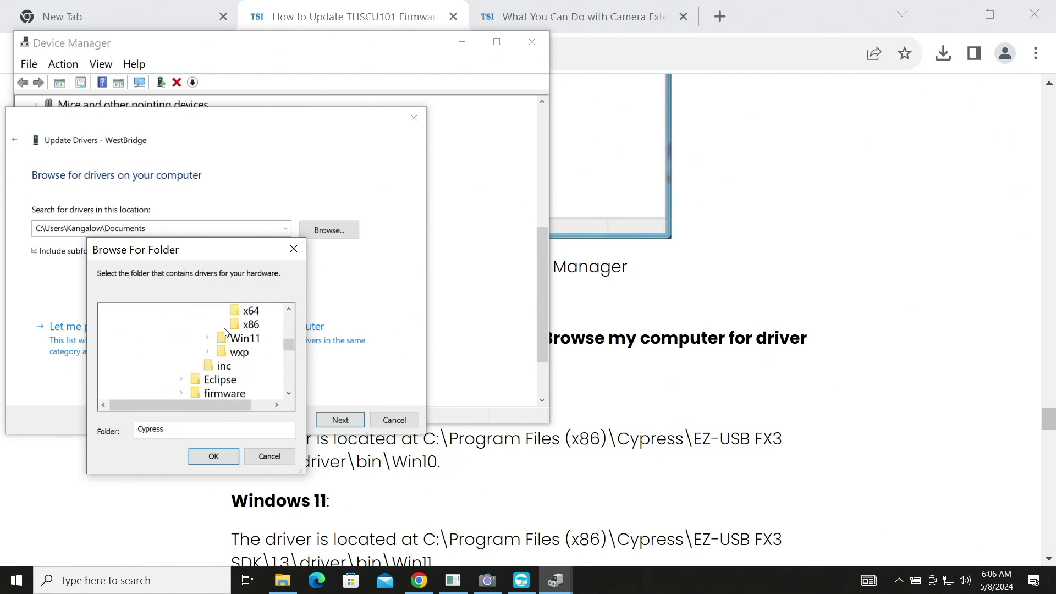
click(251, 312)
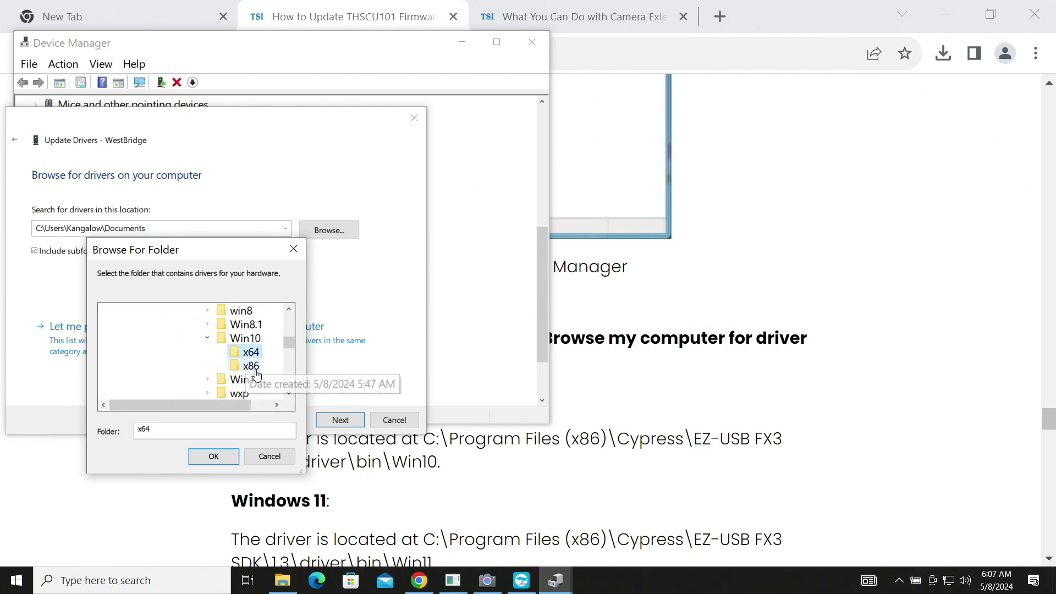
click(214, 456)
click(346, 420)
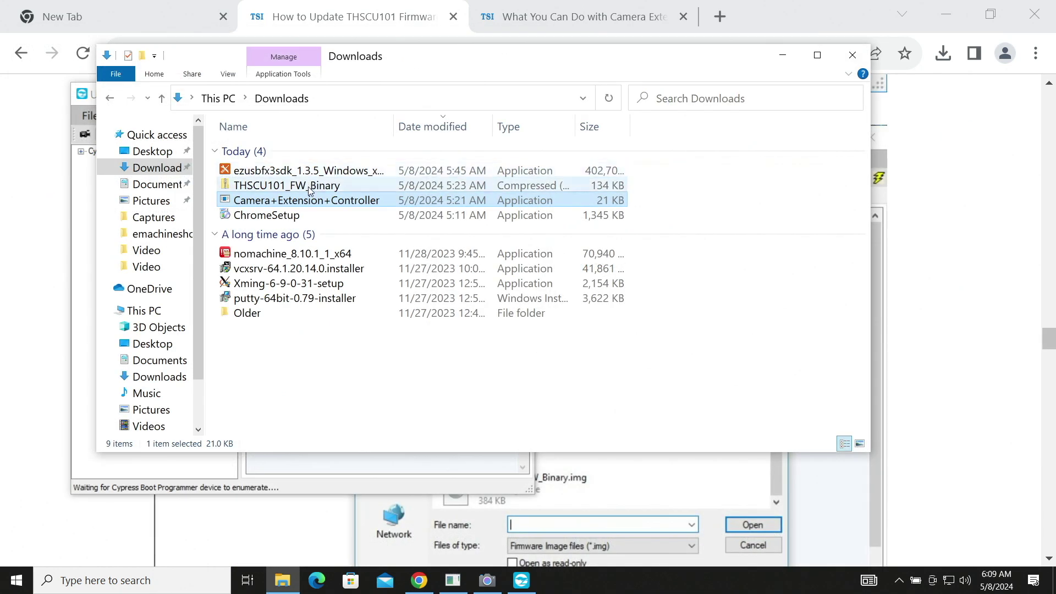
Extract the THSCU101_FW_Binary archive in Downloads to its default destination and open the extracted folder.
right_click(309, 187)
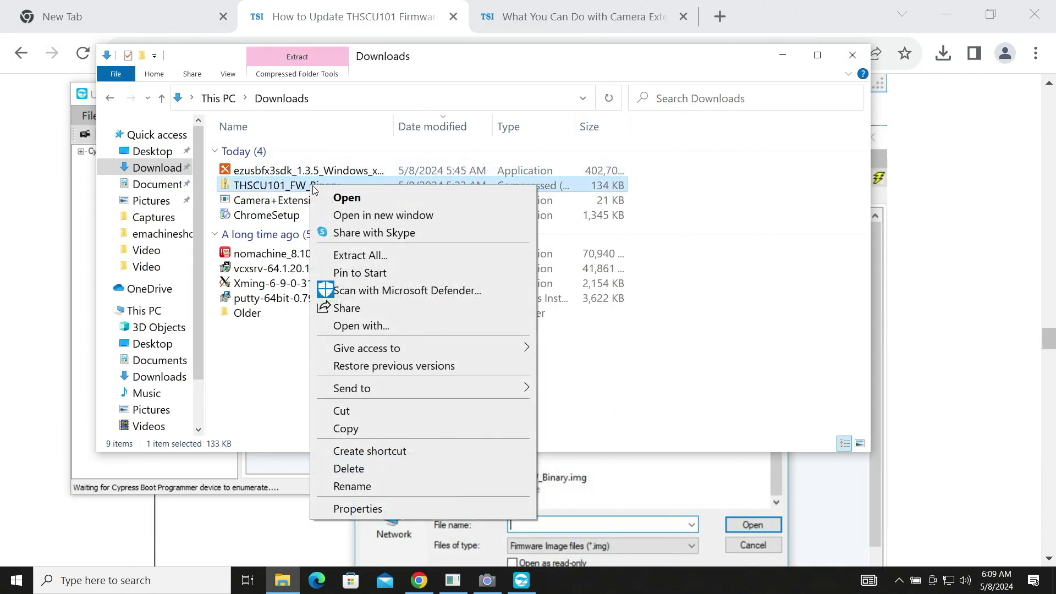
click(357, 255)
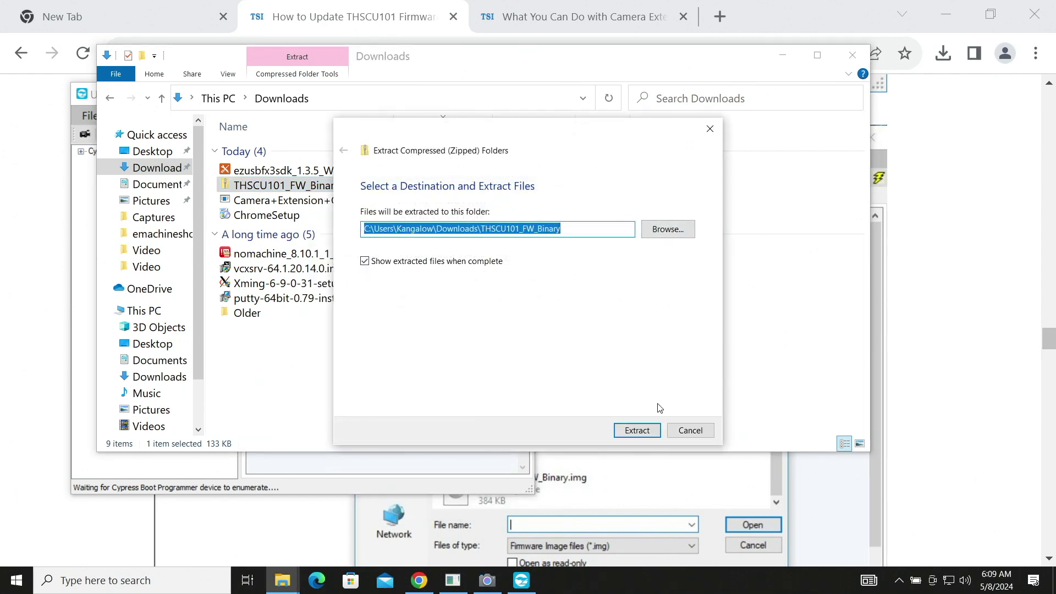
click(635, 430)
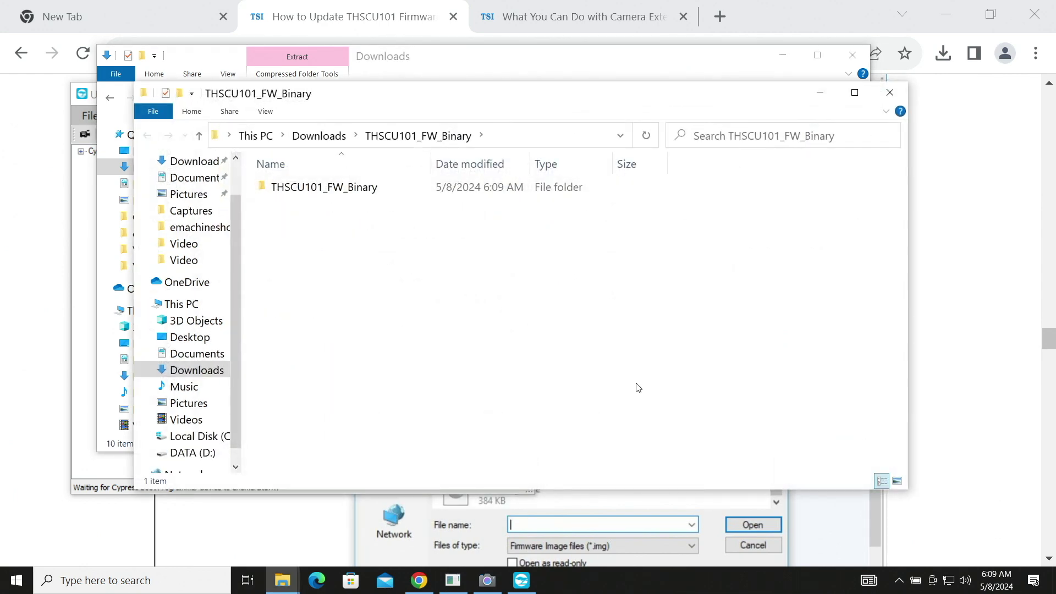
click(889, 93)
double_click(230, 231)
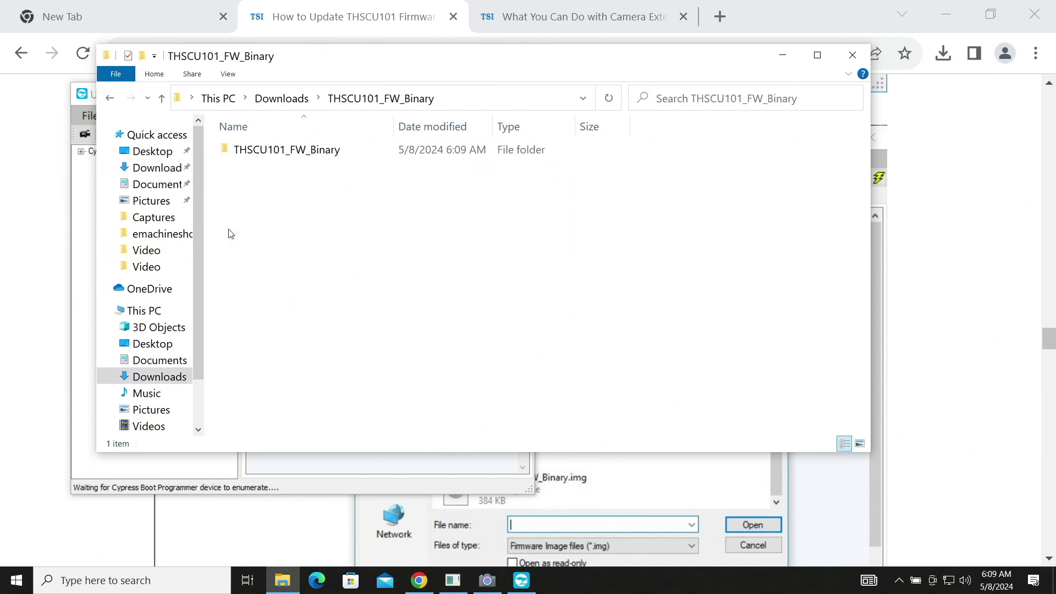
double_click(245, 150)
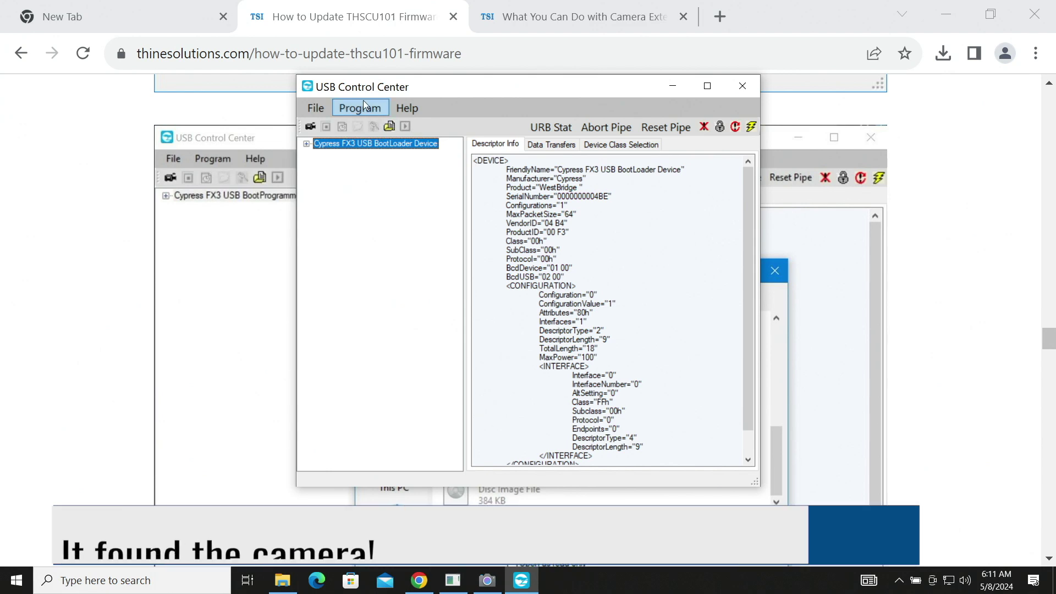
Program the FX3 SPI FLASH in USB Control Center with the THSCU101_FW_Binary firmware image from the extracted folder in Downloads.
click(363, 106)
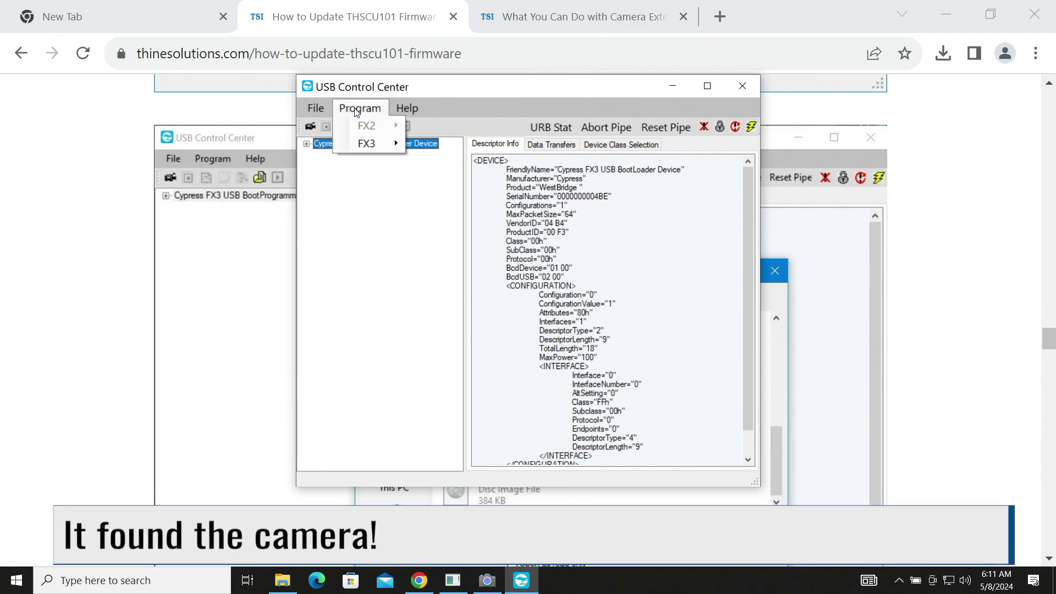
mouse_move(374, 143)
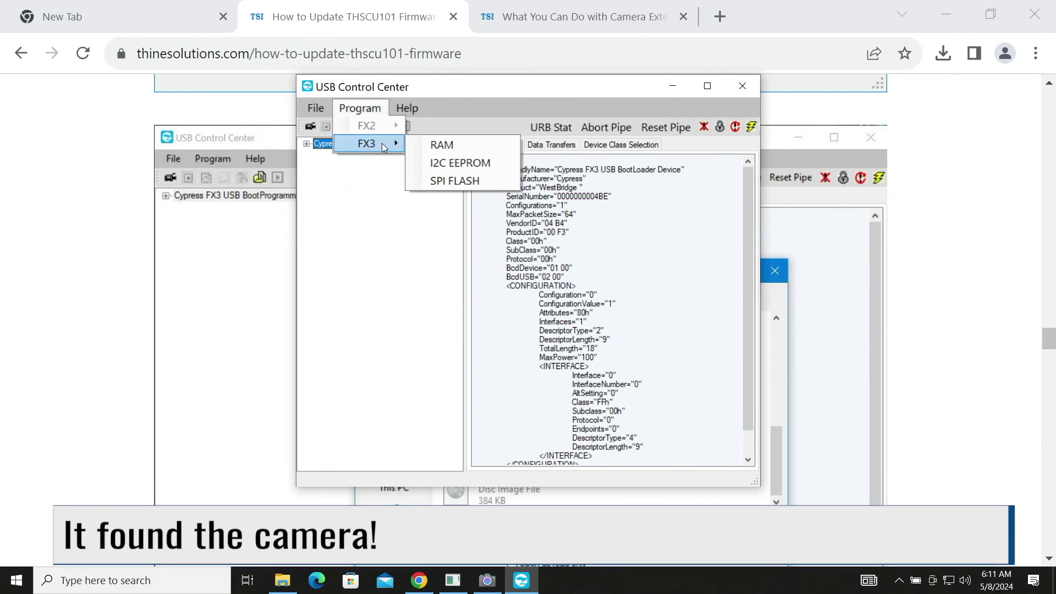
click(448, 180)
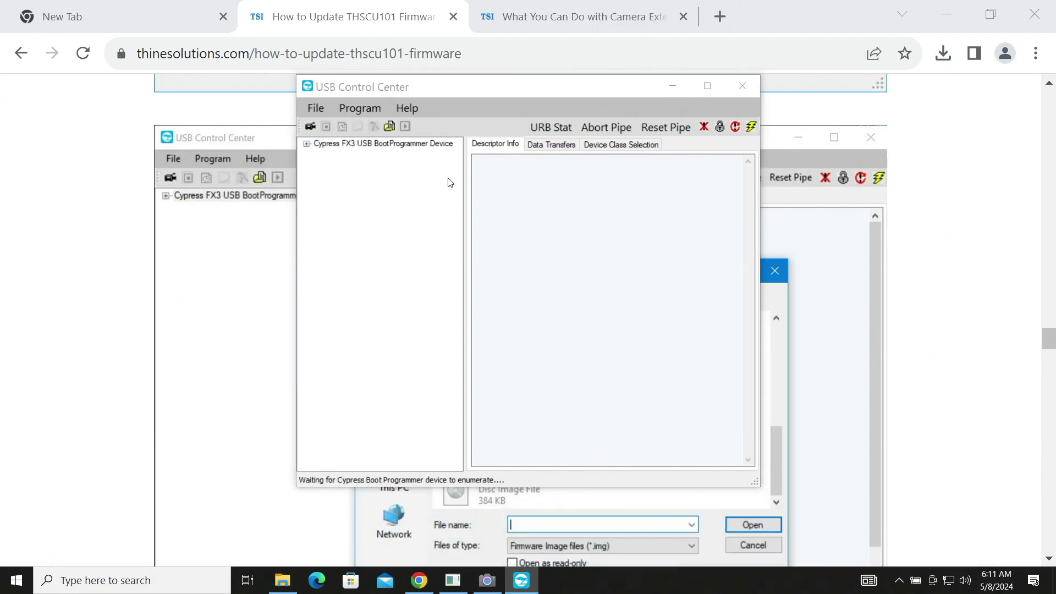
click(567, 128)
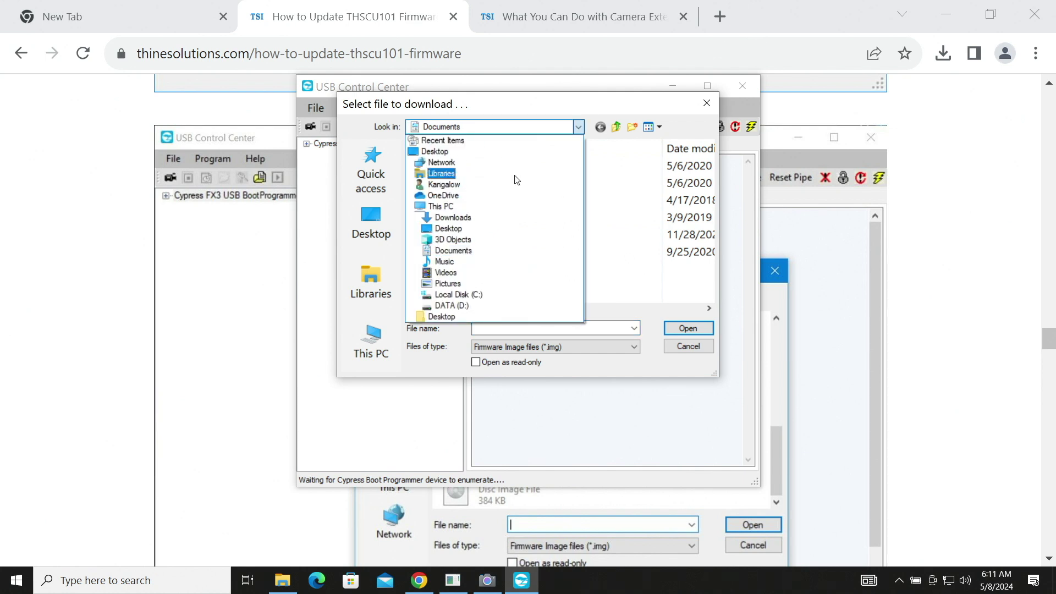
click(471, 218)
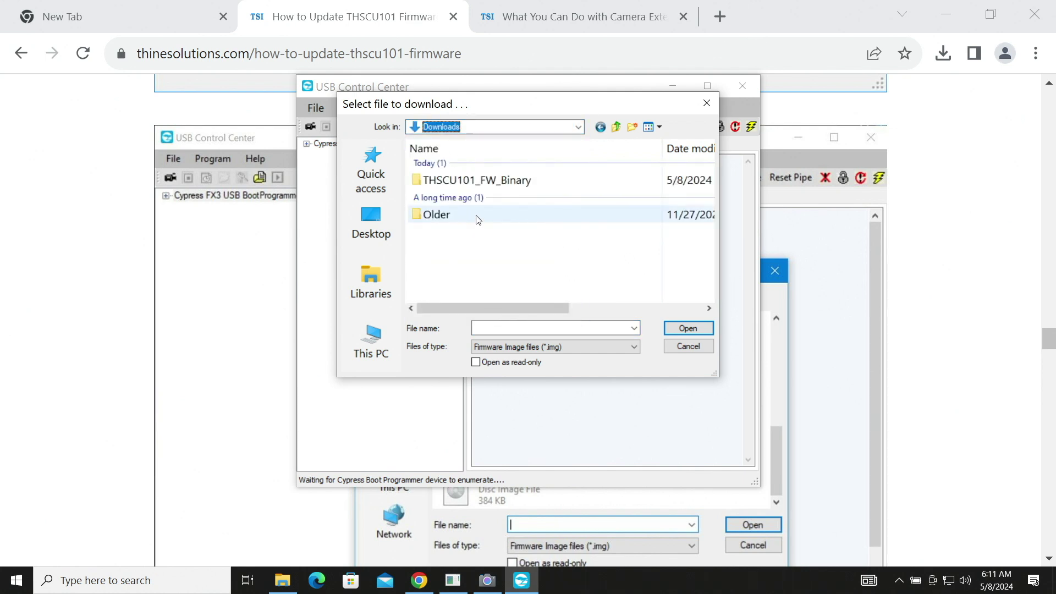
double_click(490, 182)
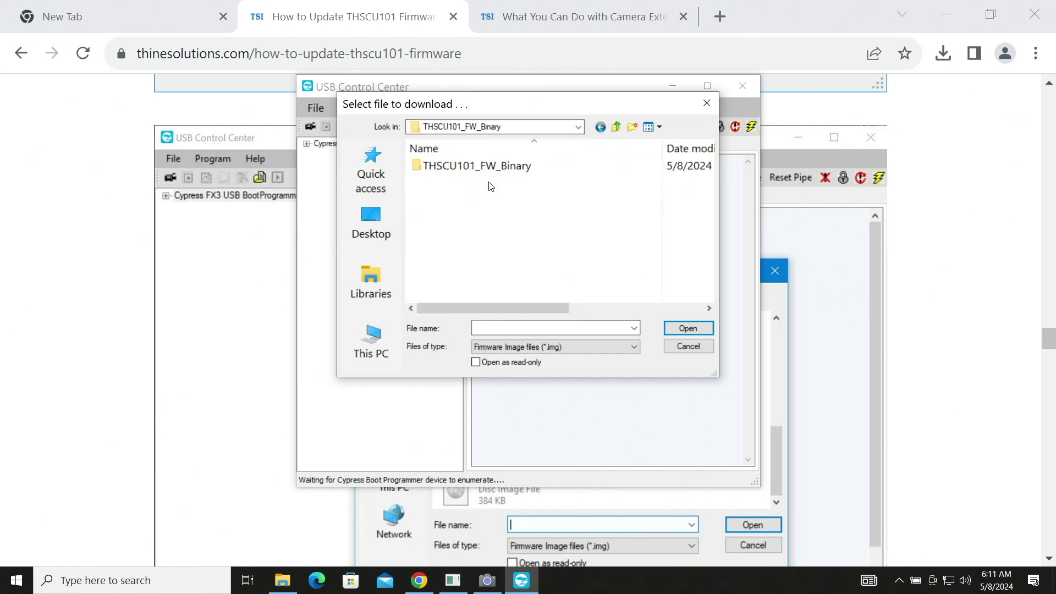
click(491, 173)
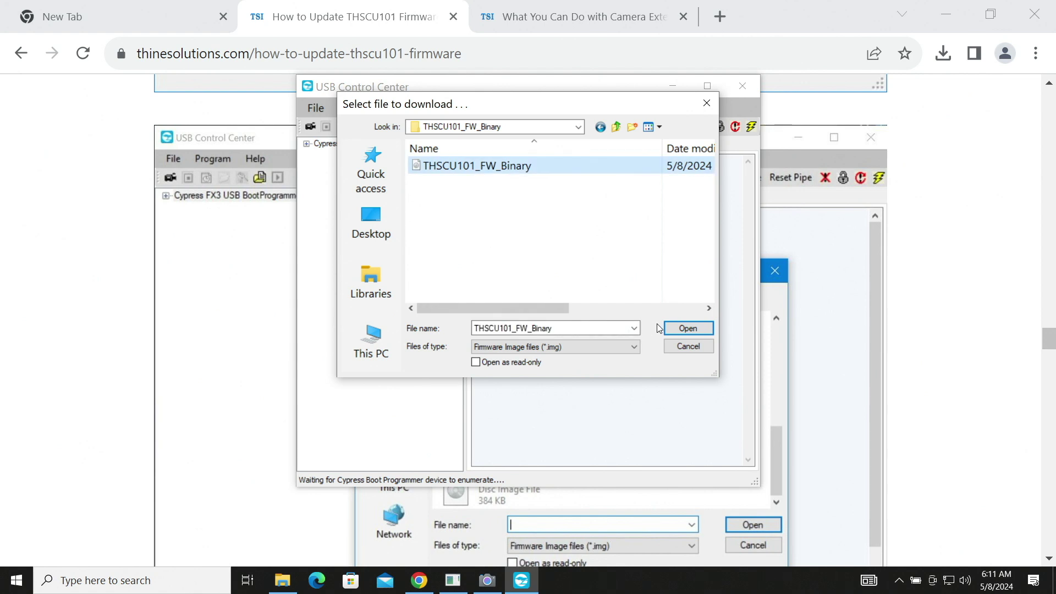
click(674, 328)
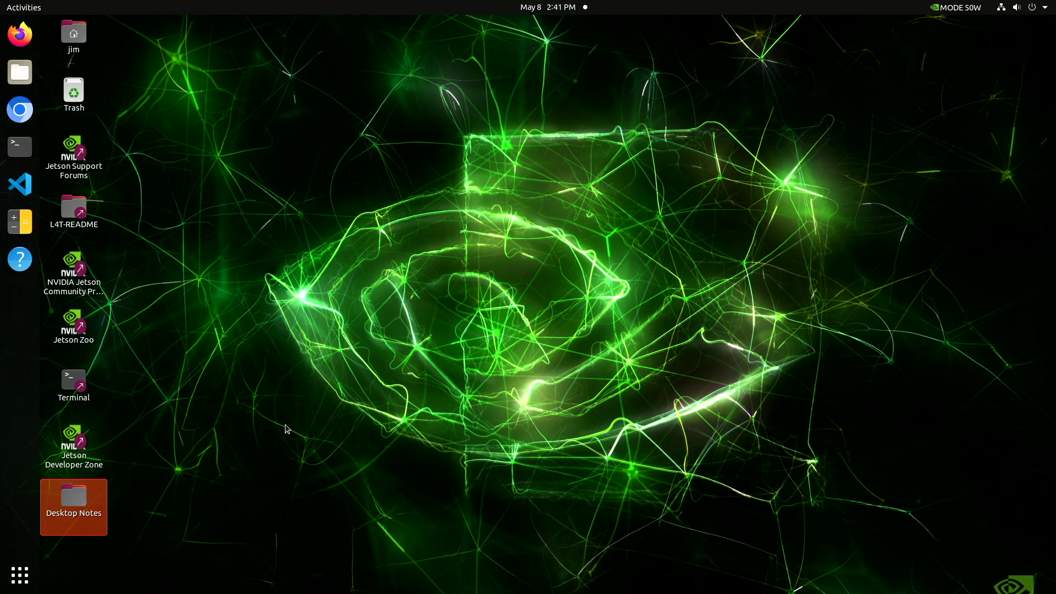
Switch to the Jetson desktop, search the applications for Cheese and launch it.
click(19, 575)
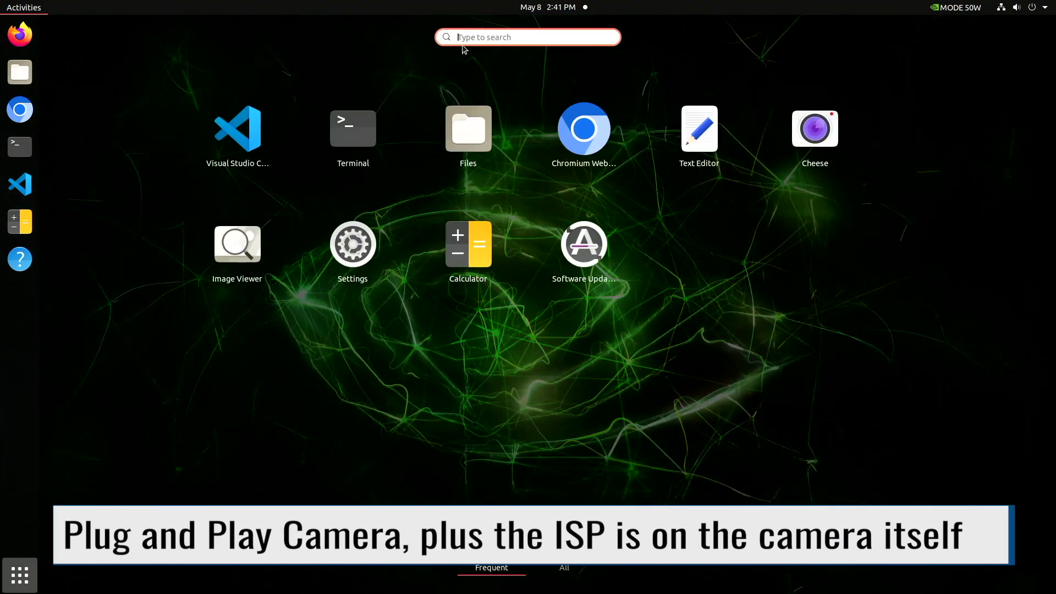
text(chee)
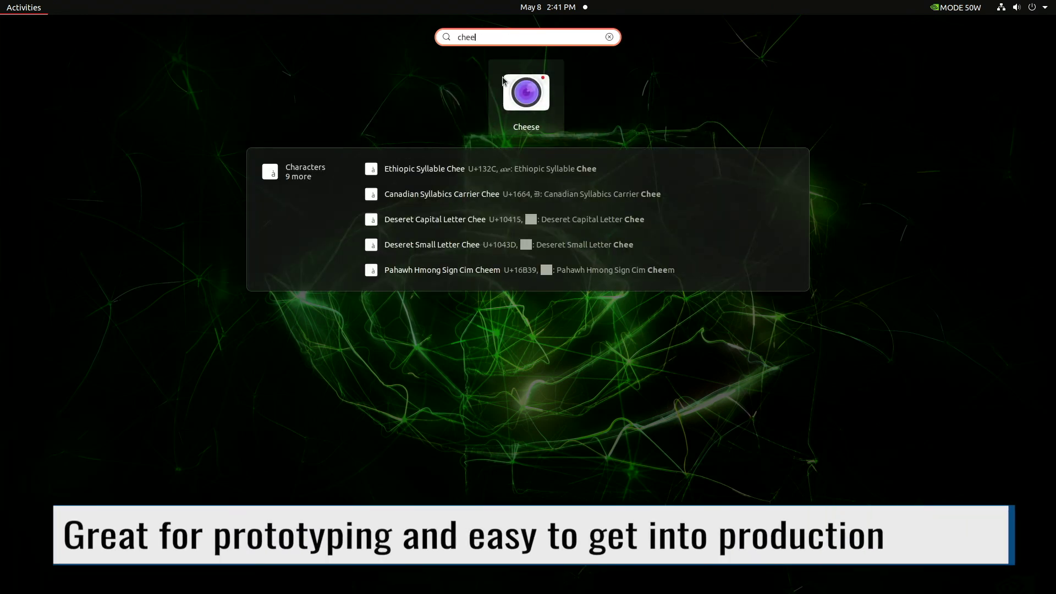
click(519, 93)
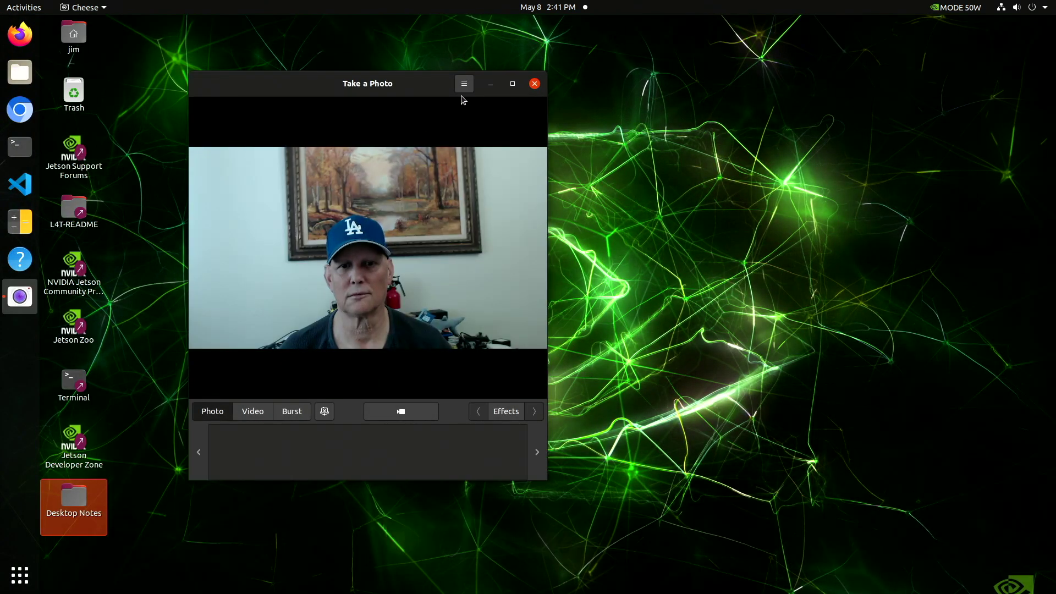
Change the webcam device in the Cheese preferences to THine Solutions THEIA-CAM.
click(464, 85)
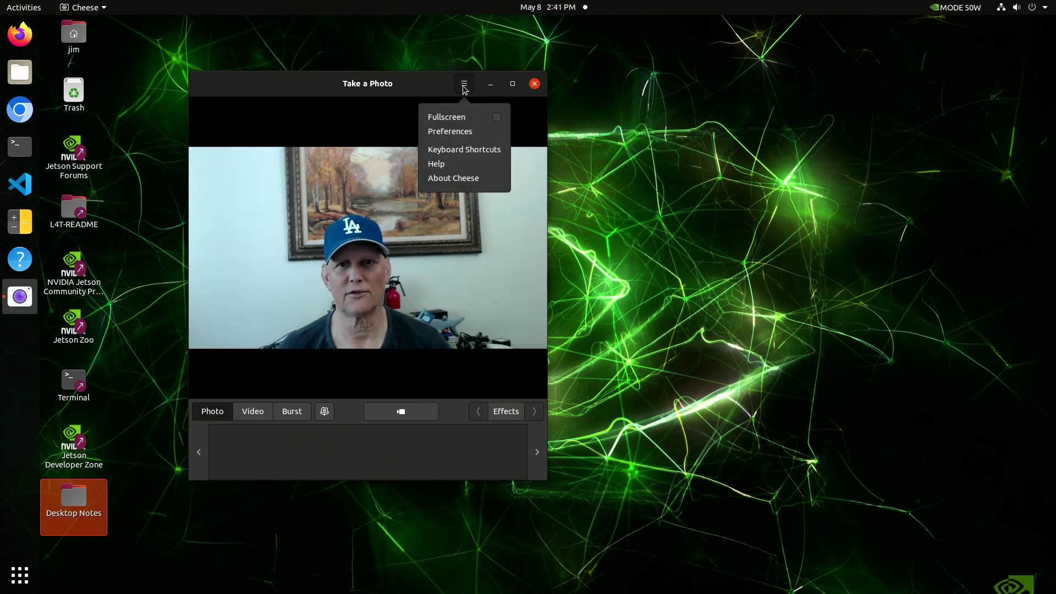
click(451, 132)
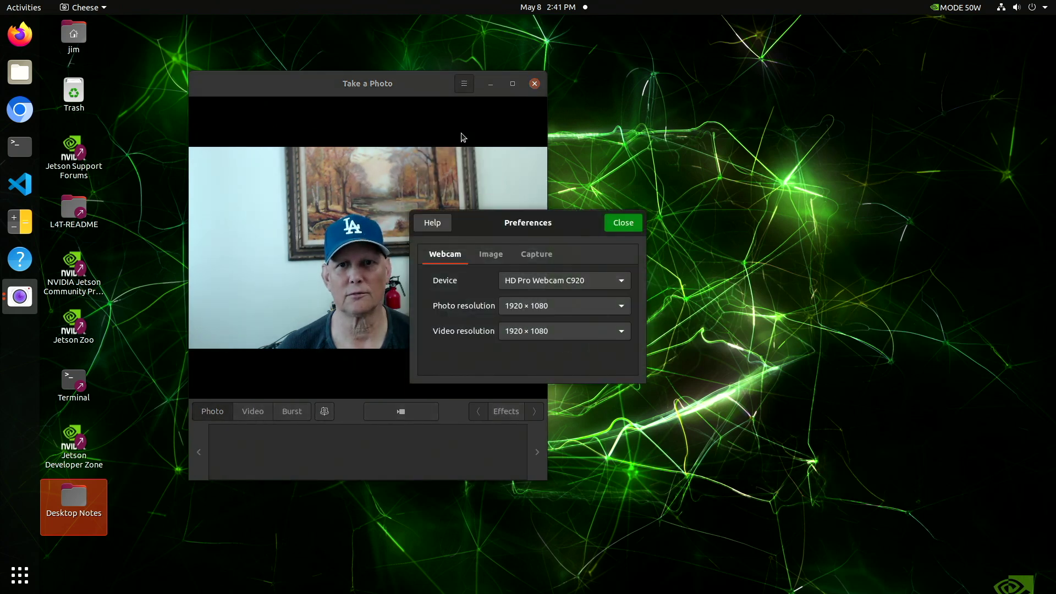
click(531, 290)
click(535, 304)
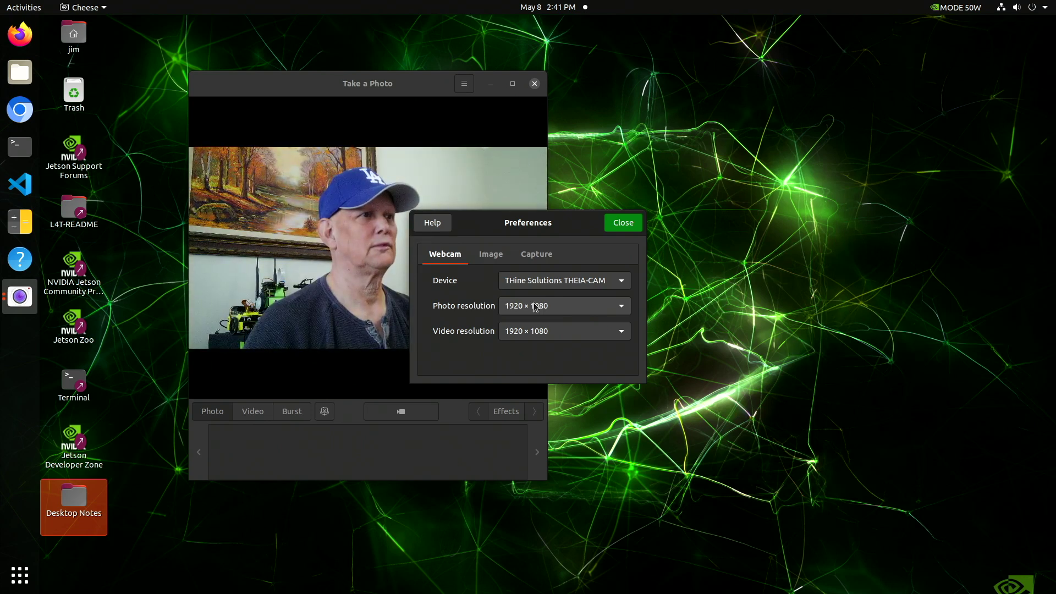
Set both the video and photo resolution to 2016 × 1512 and close the preferences.
click(530, 331)
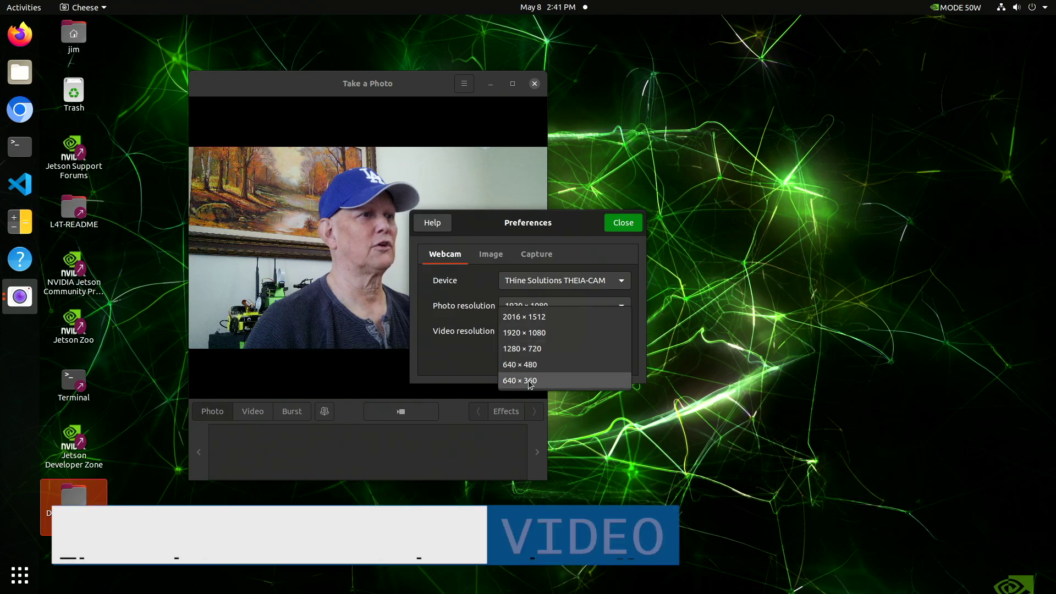
click(539, 321)
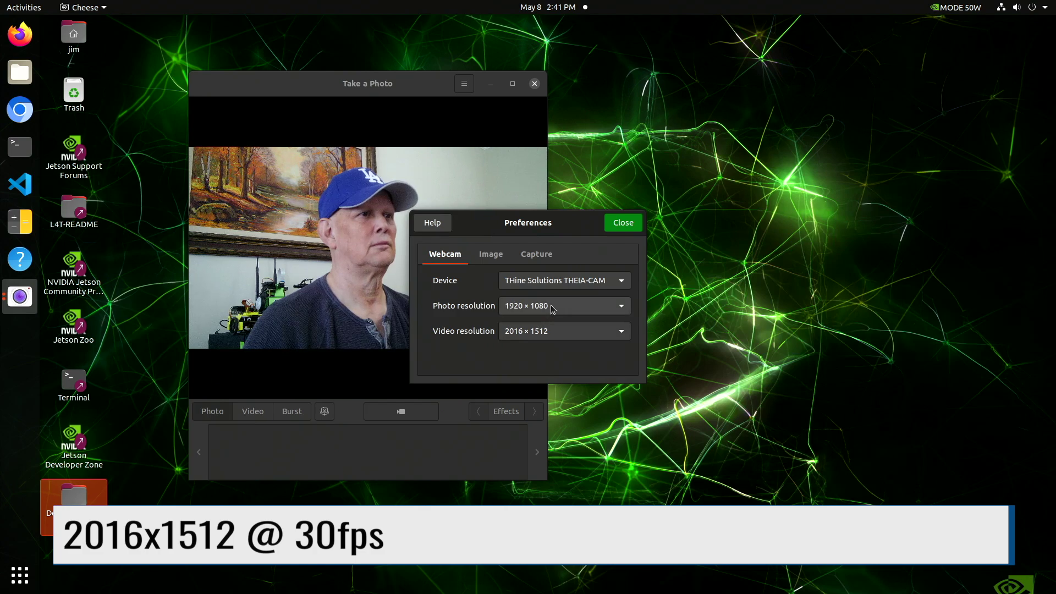
click(552, 306)
click(545, 288)
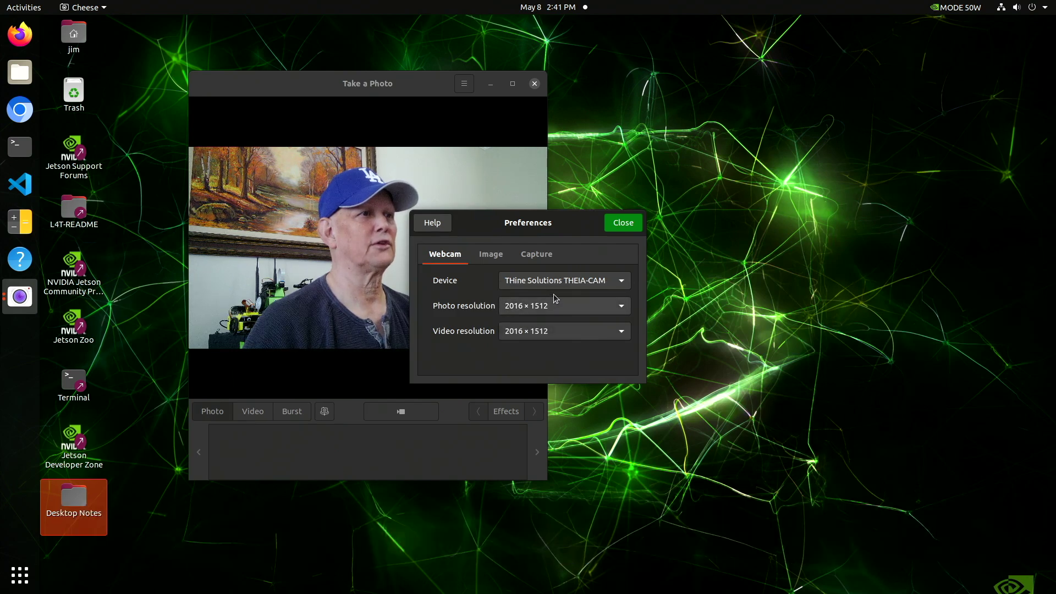
click(627, 225)
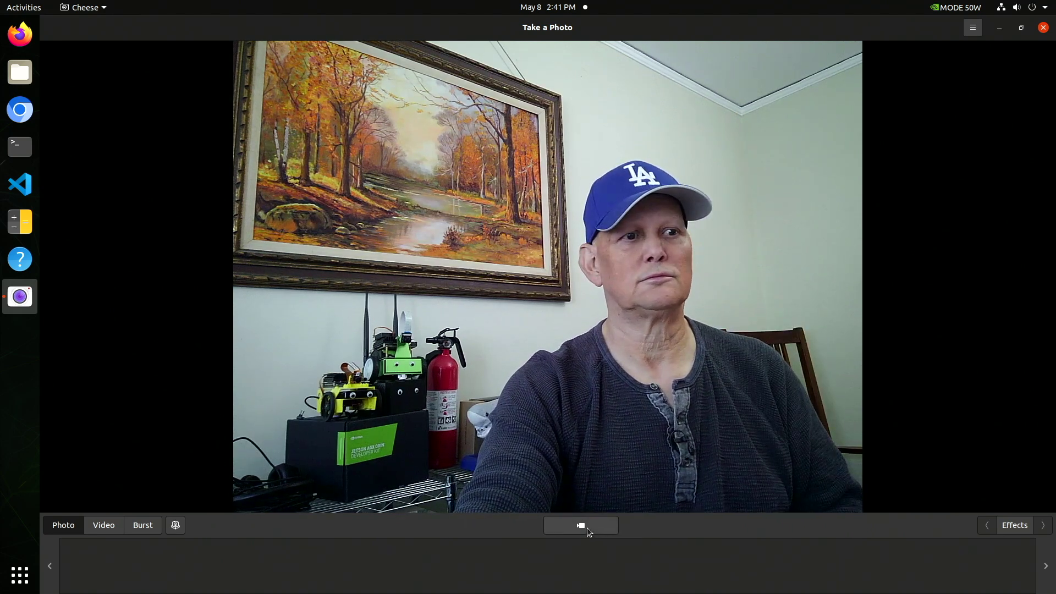
Take a photo with the THEIA-CAM and open the captured picture in Image Viewer.
click(587, 527)
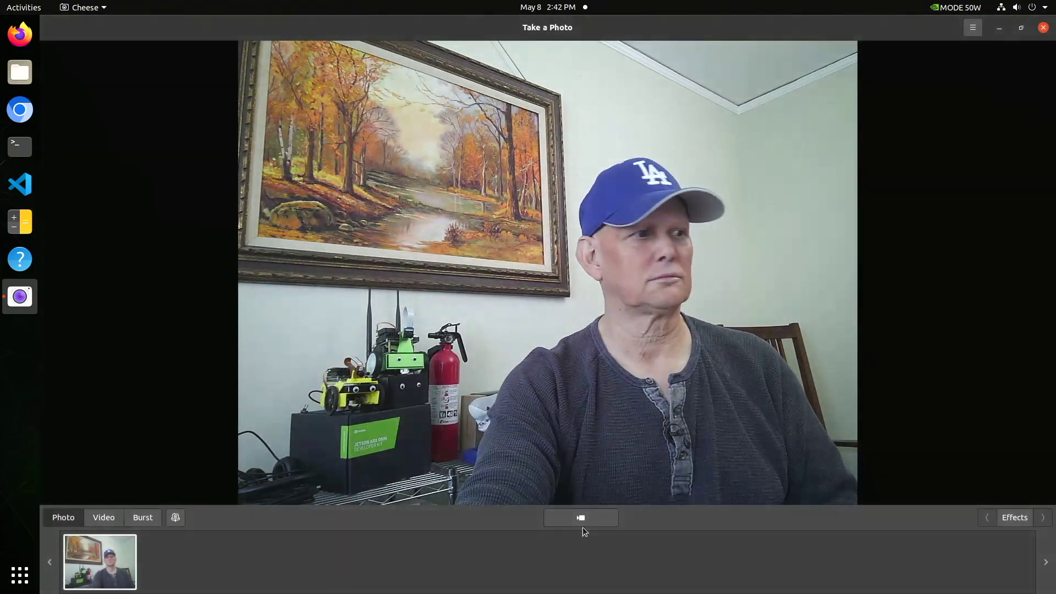
double_click(95, 566)
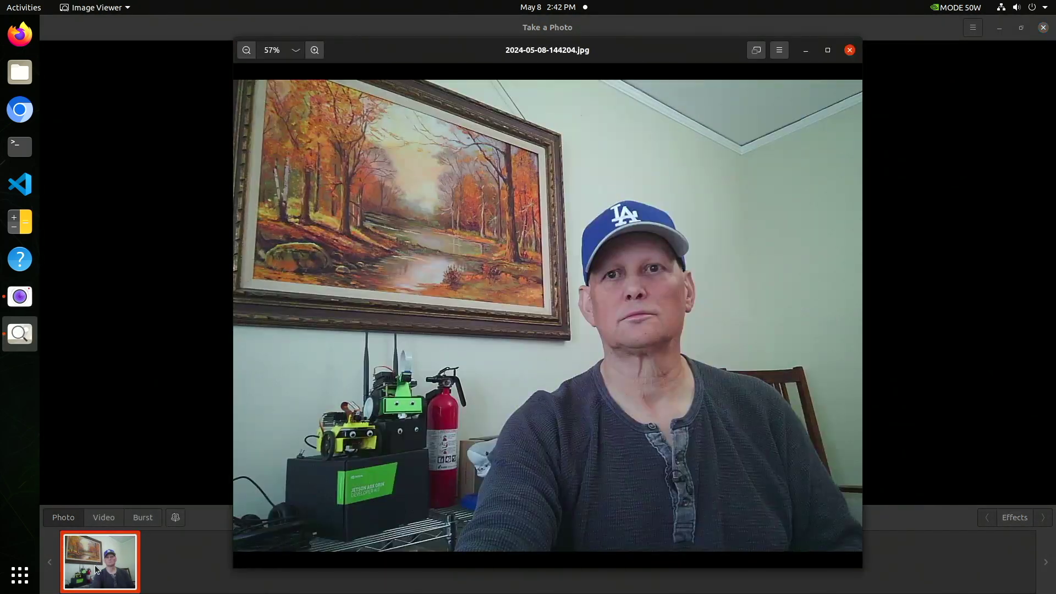